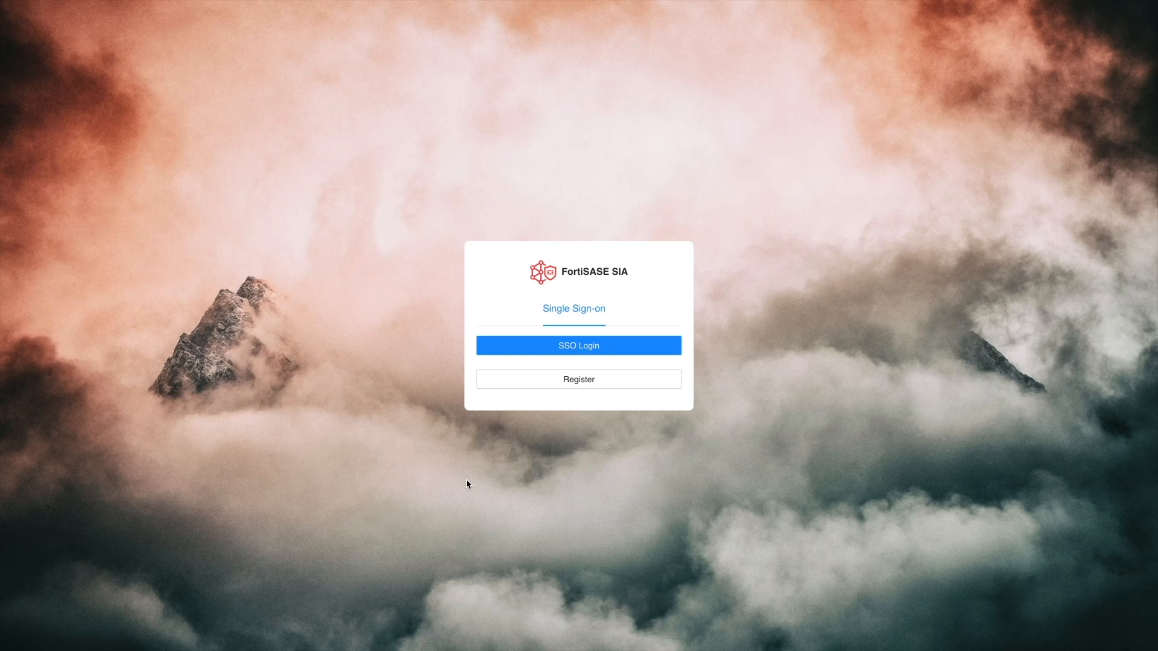
Sign in to FortiSASE SIA through single sign-on and view the cloud services offered for the account.
{"action": "left_click", "coordinate": [547, 347]}
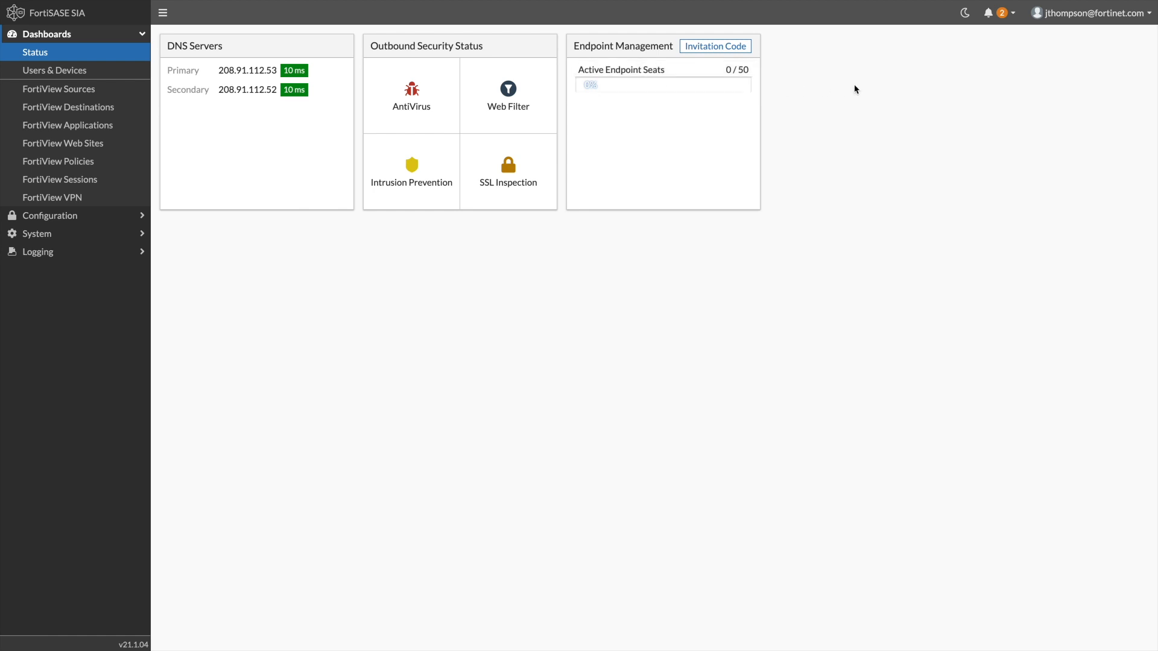
{"action": "left_click", "coordinate": [1056, 18]}
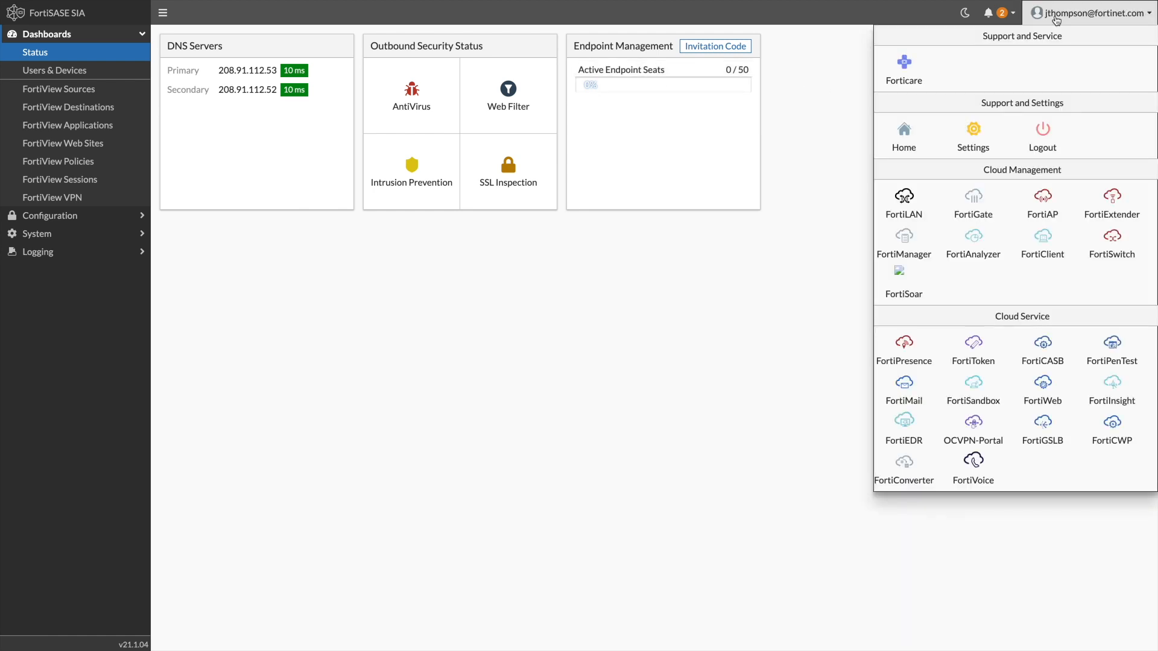
{"action": "left_click", "coordinate": [1056, 18]}
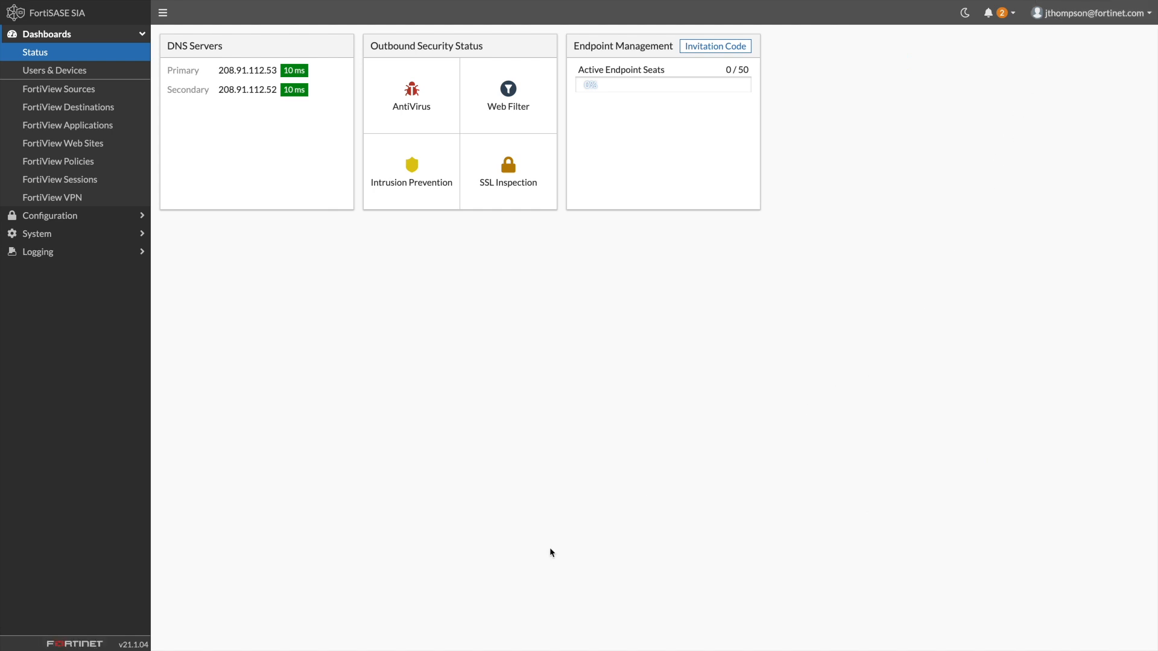
Start creating a remote VPN user with Corporate_LDAP as the LDAP server and proceed to the remote user selection.
{"action": "left_click", "coordinate": [93, 215]}
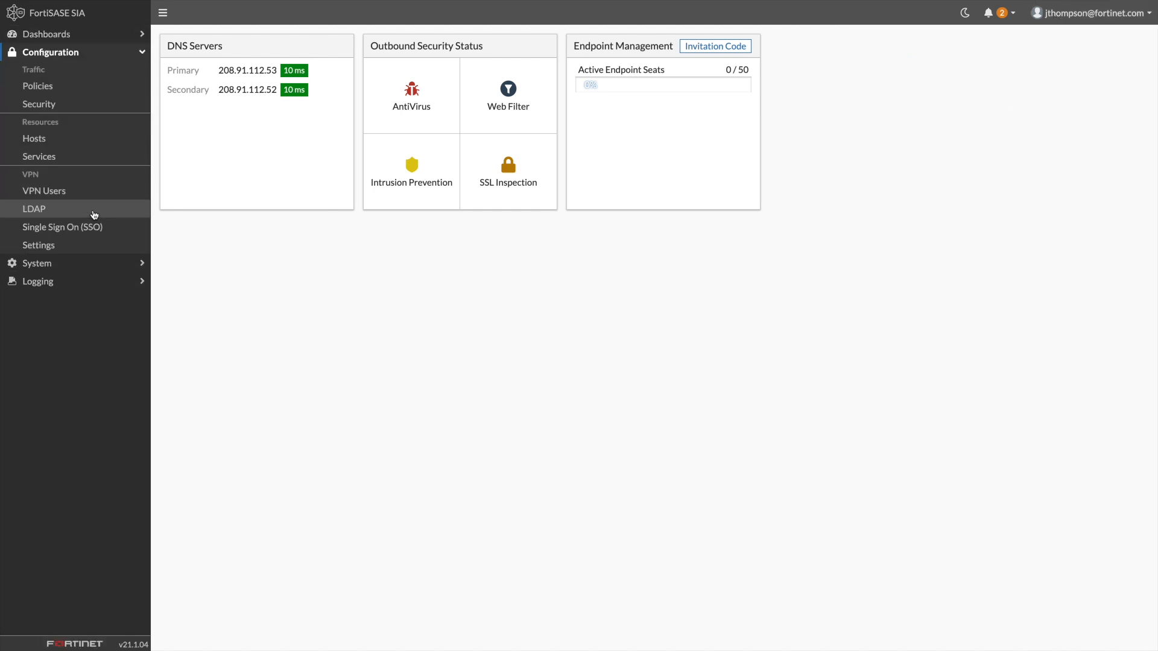
{"action": "left_click", "coordinate": [90, 195]}
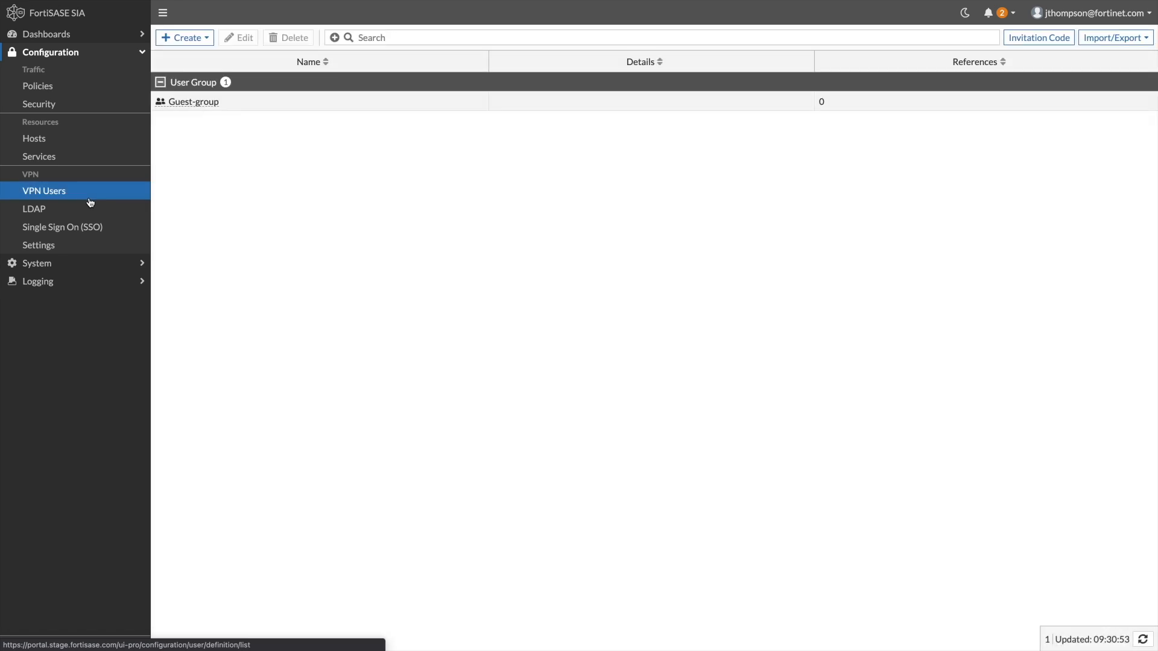
{"action": "left_click", "coordinate": [190, 39]}
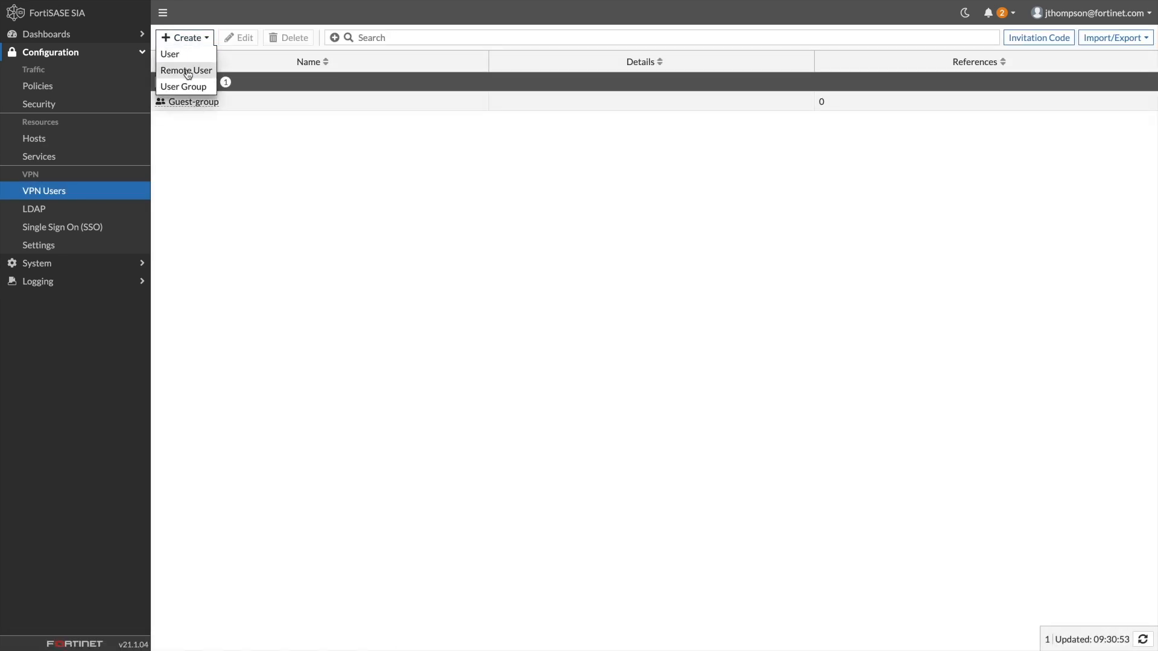
{"action": "left_click", "coordinate": [186, 71]}
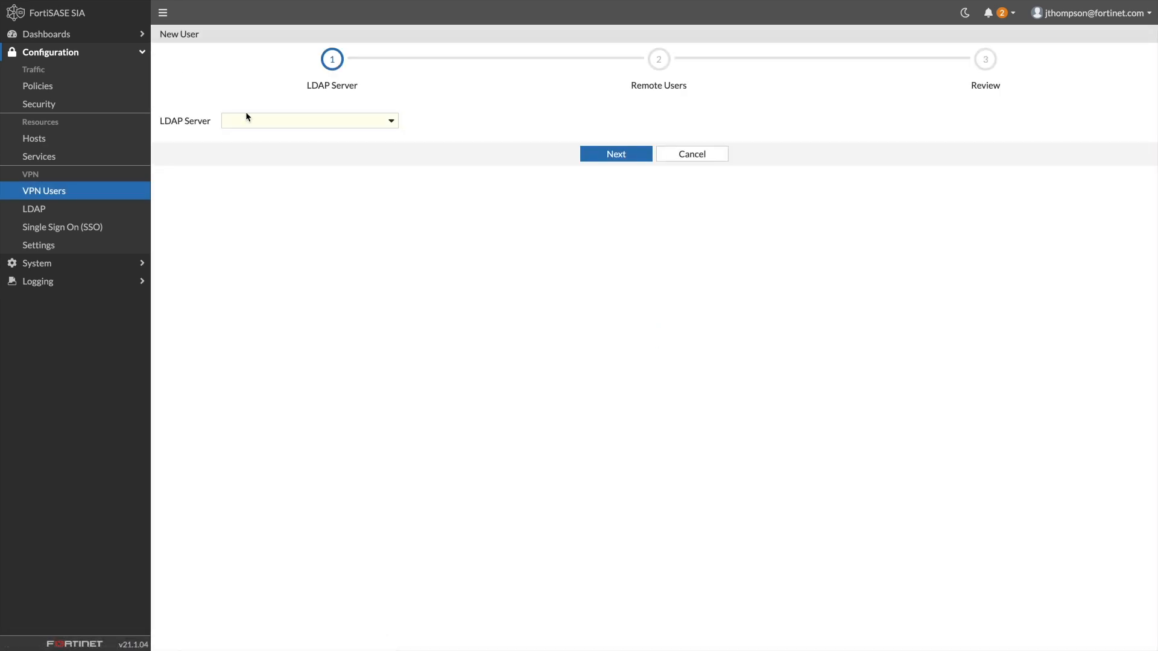
{"action": "left_click", "coordinate": [246, 117]}
{"action": "left_click", "coordinate": [281, 173]}
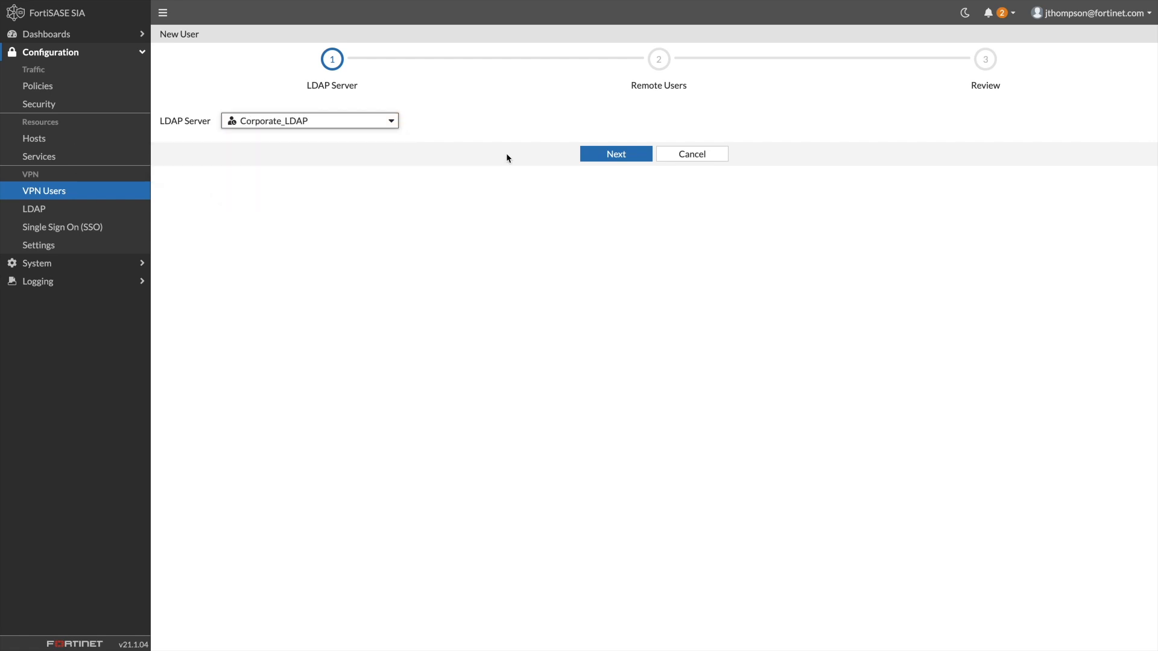
{"action": "left_click", "coordinate": [602, 152]}
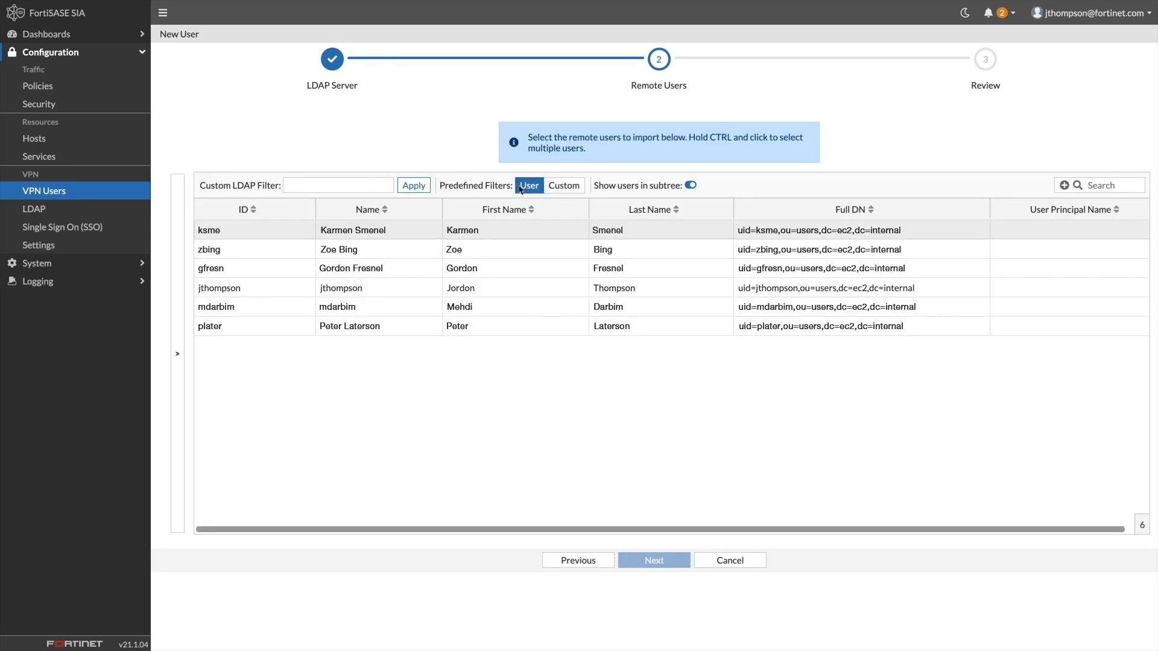
Import the signed-in administrator's own directory account as a remote user and confirm the review.
{"action": "left_click", "coordinate": [393, 288]}
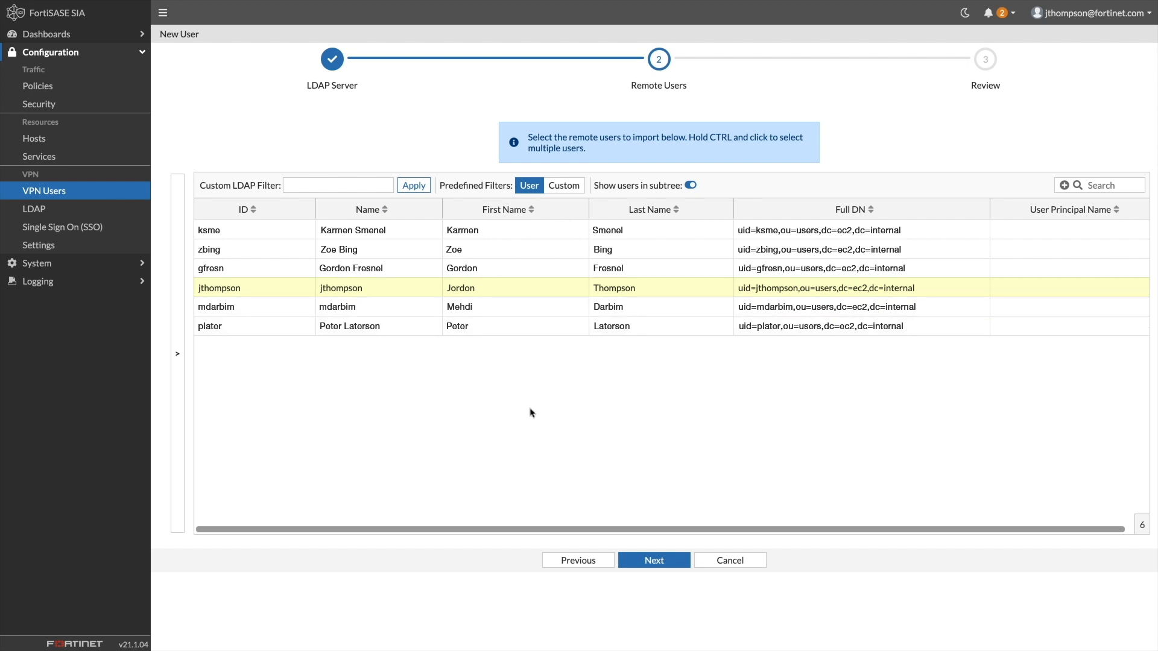
{"action": "left_click", "coordinate": [632, 559]}
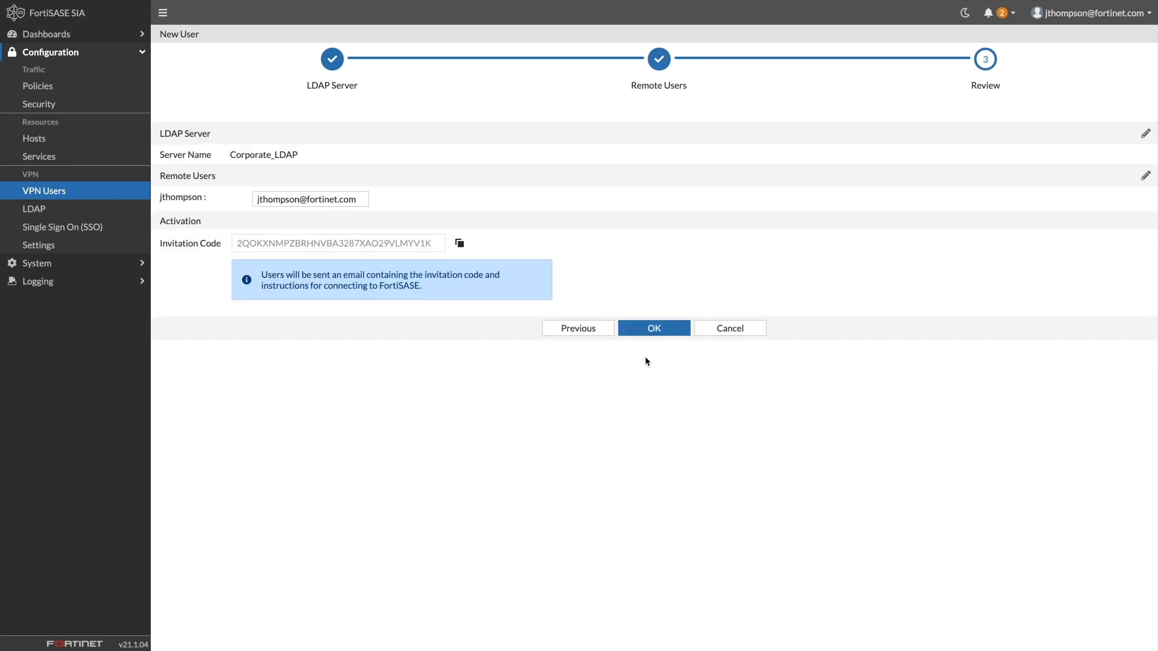
{"action": "left_click", "coordinate": [653, 329]}
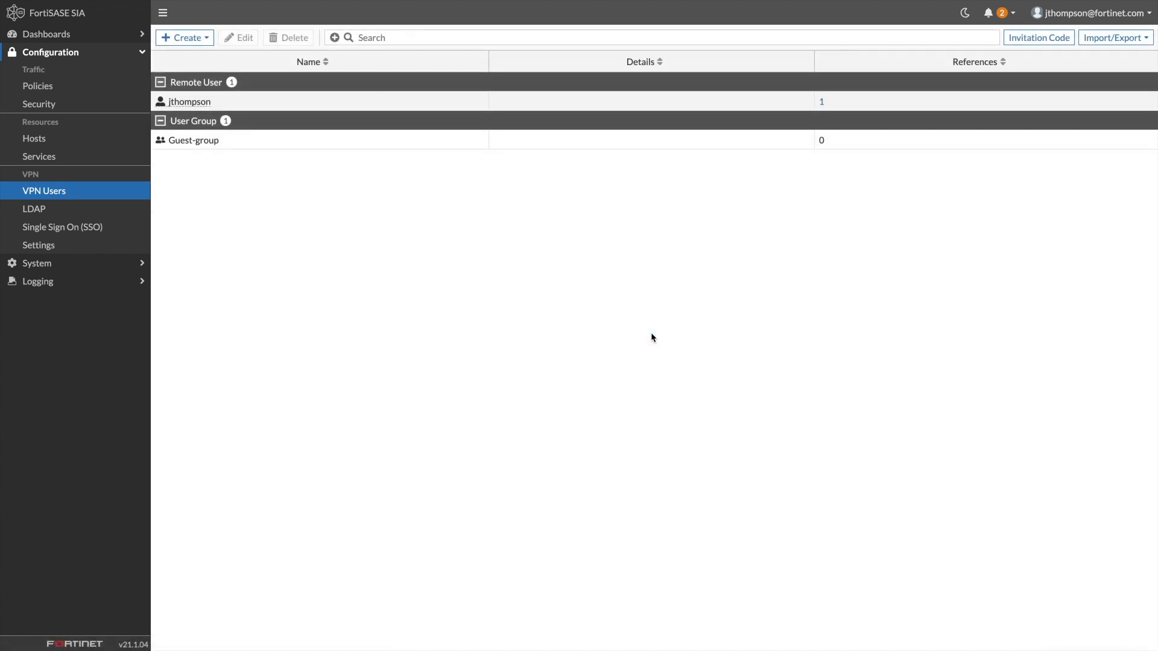
View the invitation code for registering endpoints, close it and open the VPN Single Sign On (SSO) configuration.
{"action": "left_click", "coordinate": [1033, 43]}
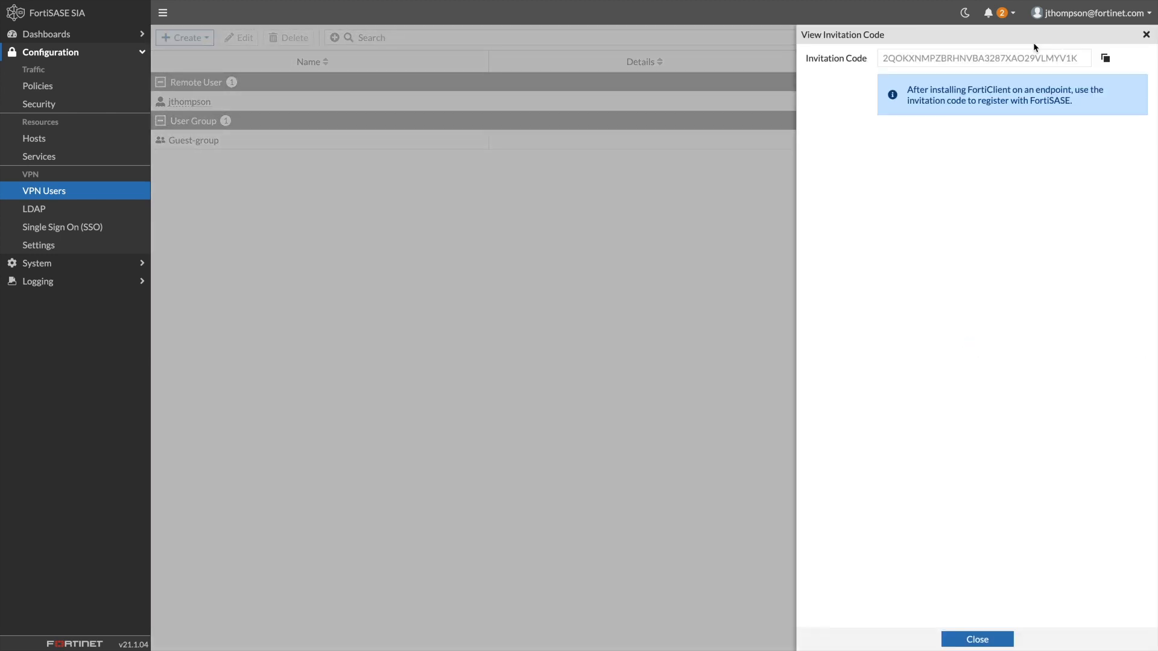
{"action": "left_click", "coordinate": [1146, 35]}
{"action": "left_click", "coordinate": [591, 144]}
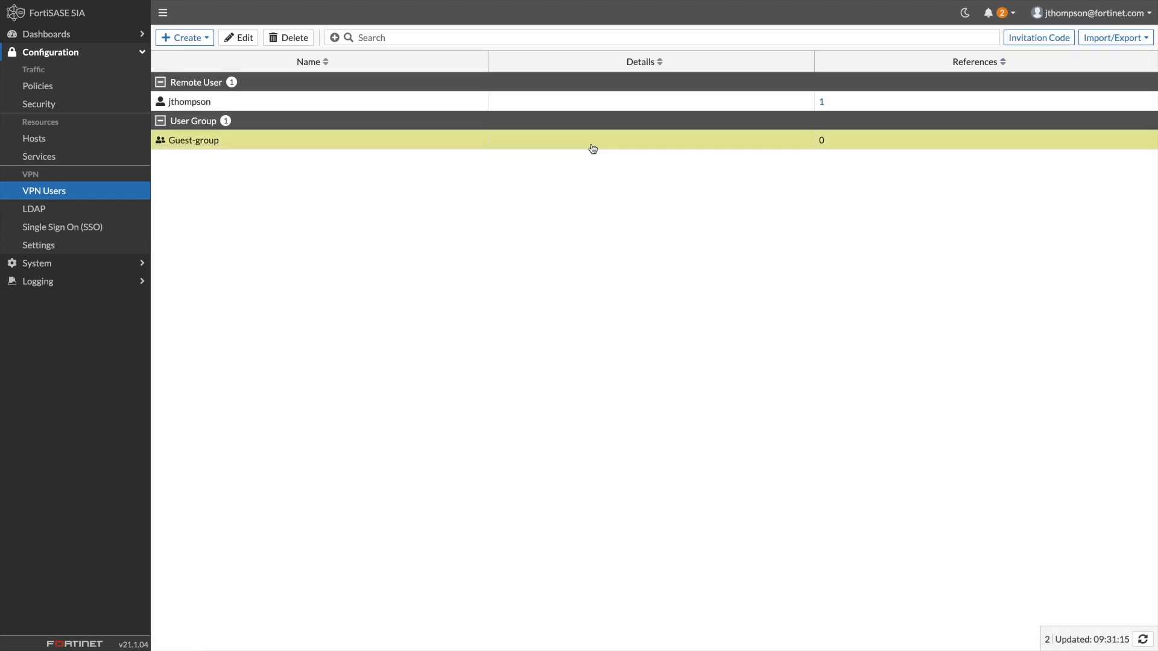
{"action": "left_click", "coordinate": [112, 234]}
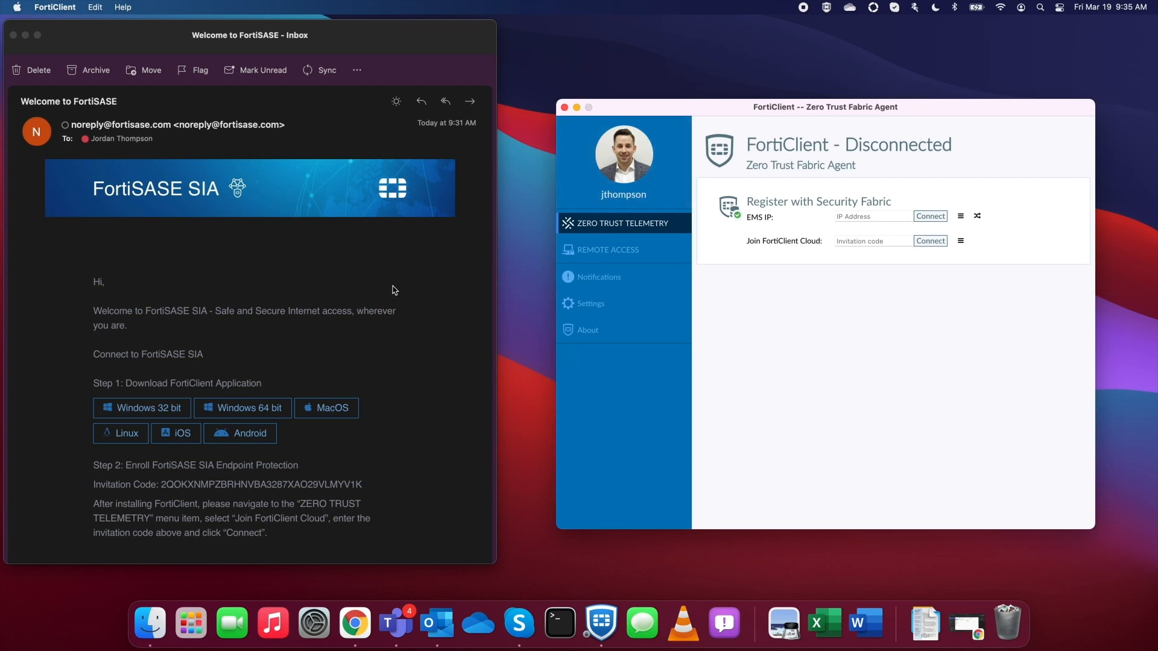
Copy the invitation code from the FortiSASE welcome email and use it in FortiClient to join FortiClient Cloud.
{"action": "scroll", "coordinate": [395, 290], "scroll_direction": "down", "scroll_amount": 3}
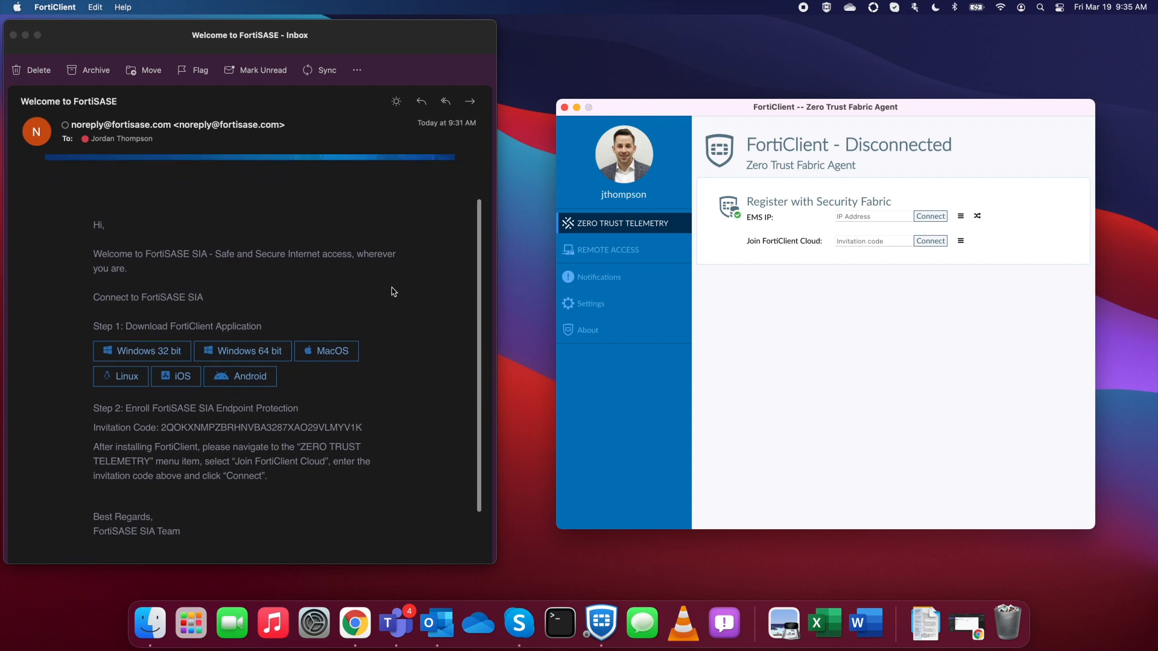
{"action": "left_click_drag", "start_coordinate": [162, 428], "coordinate": [389, 427]}
{"action": "left_click", "coordinate": [877, 241]}
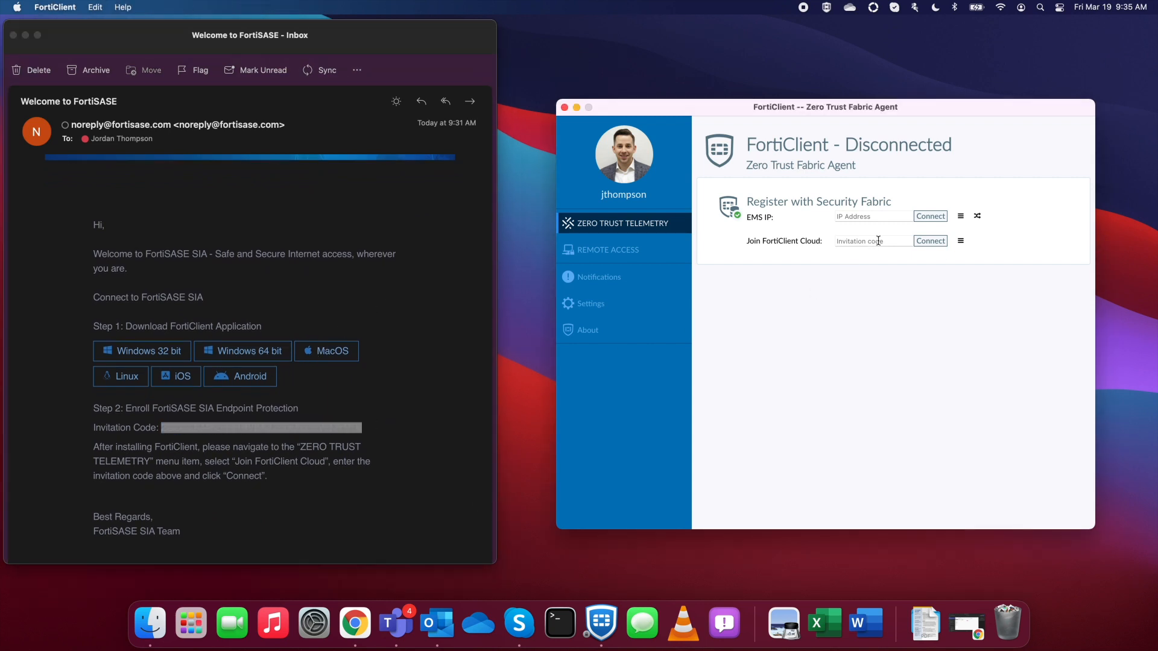
{"action": "key", "text": "super+v"}
{"action": "left_click", "coordinate": [941, 243]}
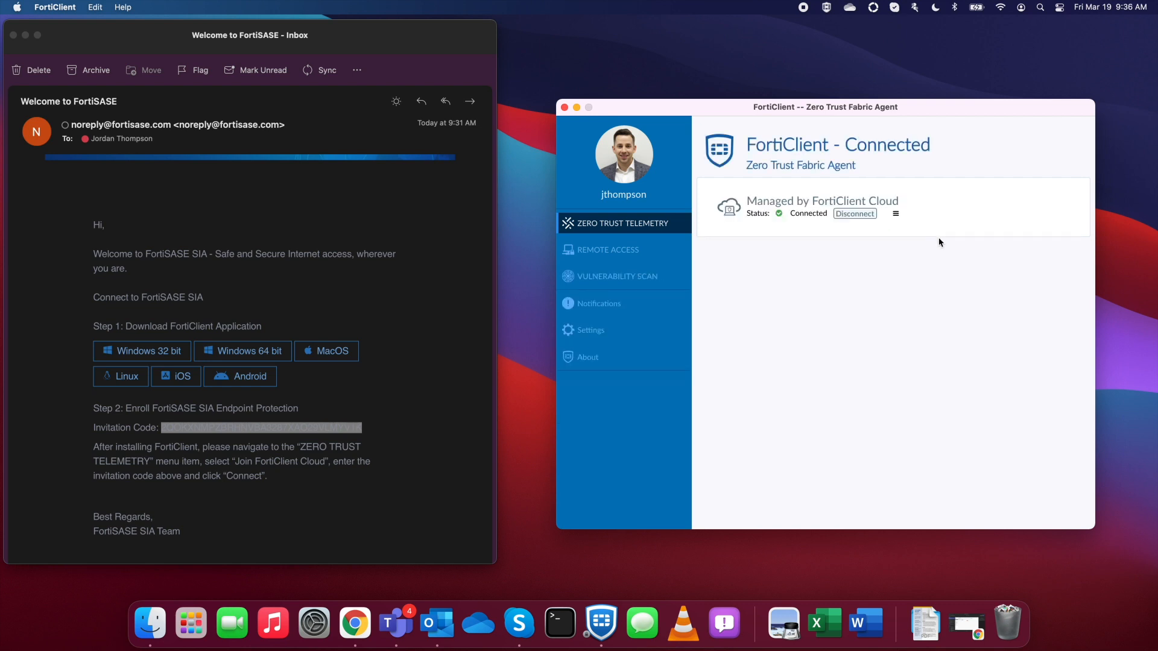
Choose the VPN for remote access in FortiClient, enter the account password and connect.
{"action": "left_click", "coordinate": [600, 249]}
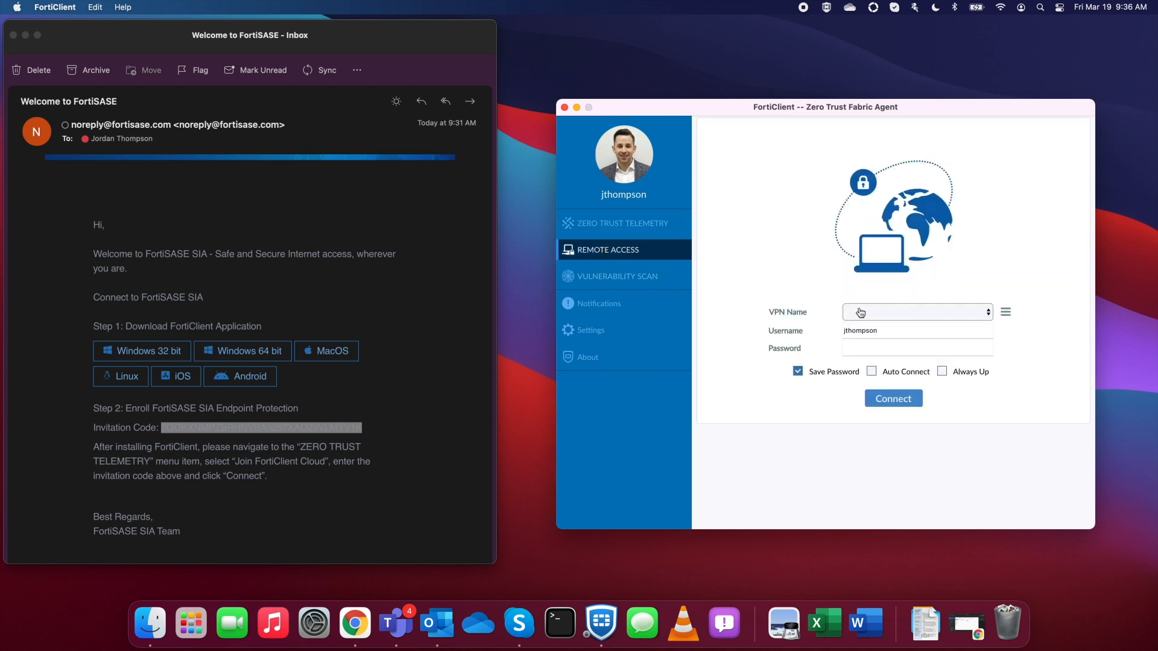
{"action": "left_click", "coordinate": [895, 313]}
{"action": "left_click", "coordinate": [894, 313]}
{"action": "left_click", "coordinate": [900, 344]}
{"action": "type", "text": "********"}
{"action": "left_click", "coordinate": [893, 386]}
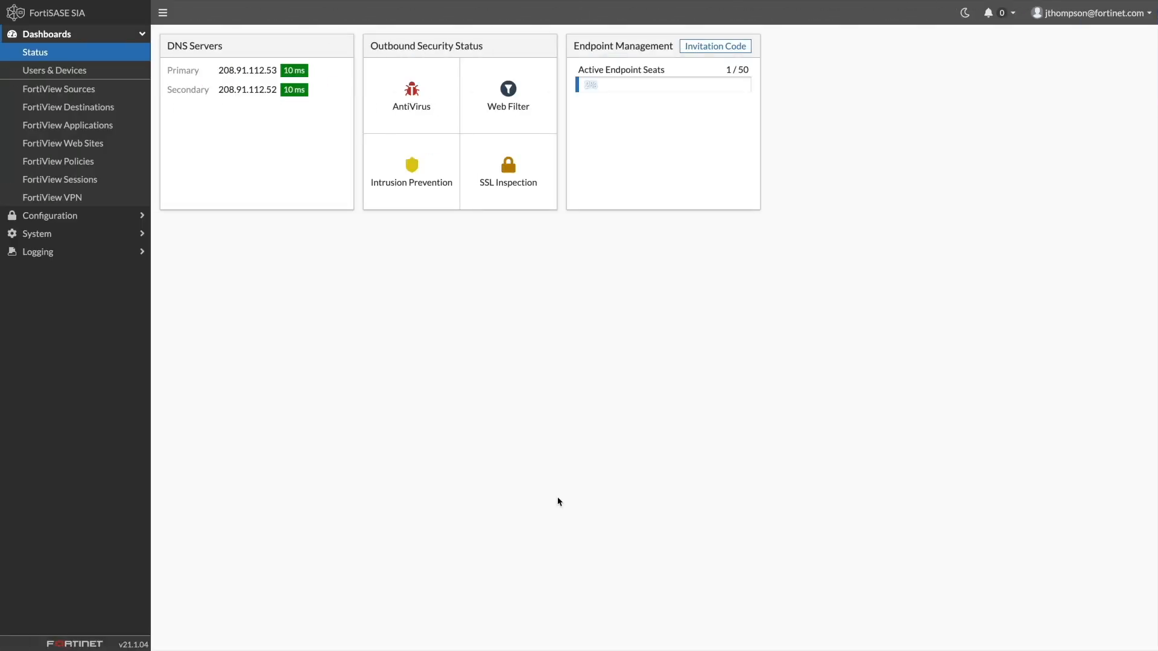
Switch to the FortiSASE portal and examine the registered endpoint's details in the full-screen Device Inventory.
{"action": "left_click", "coordinate": [638, 92]}
{"action": "left_click", "coordinate": [654, 97]}
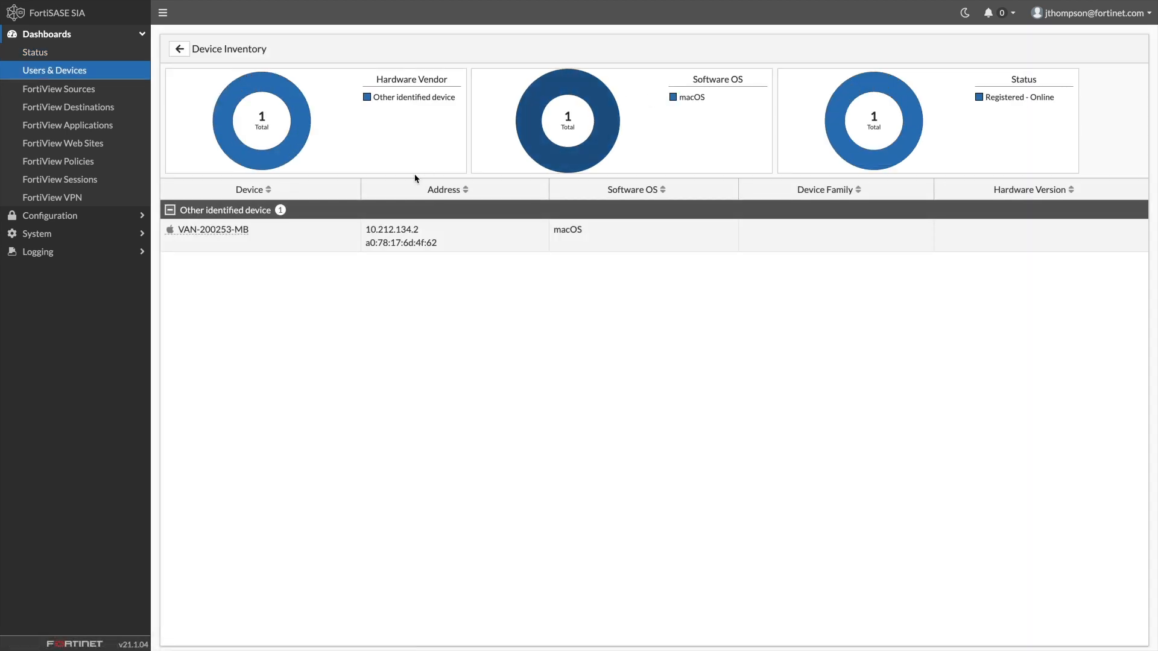
{"action": "mouse_move", "coordinate": [237, 231]}
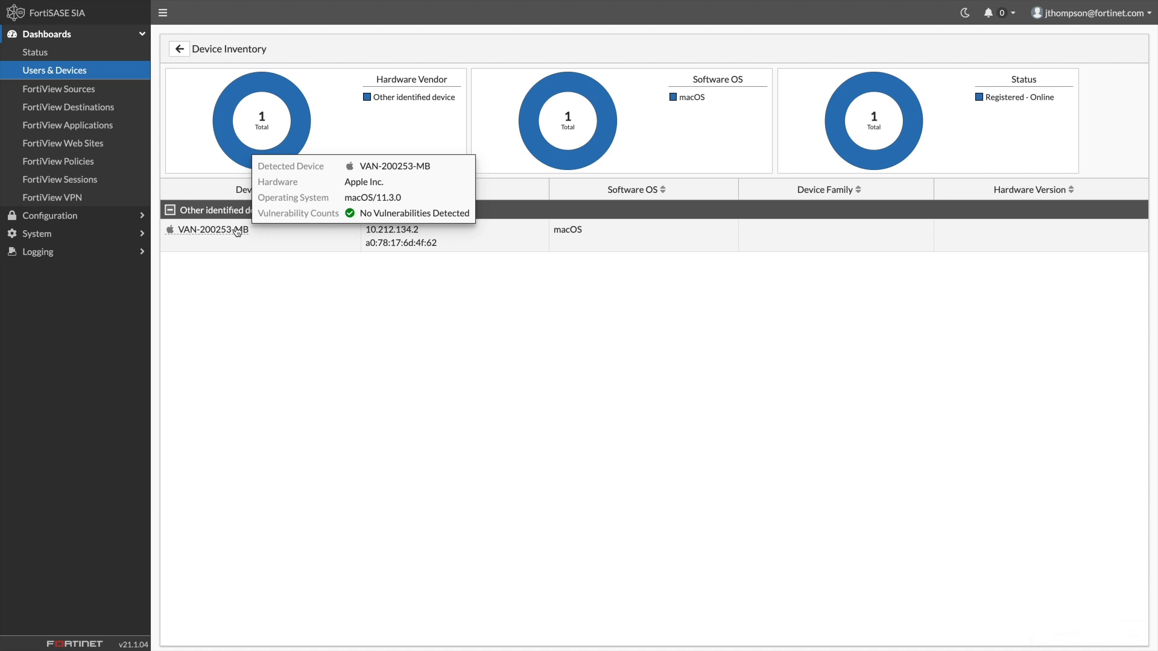
Examine the connected user's session in the VPN Monitor and their traffic destinations in FortiView Sources.
{"action": "left_click", "coordinate": [99, 71]}
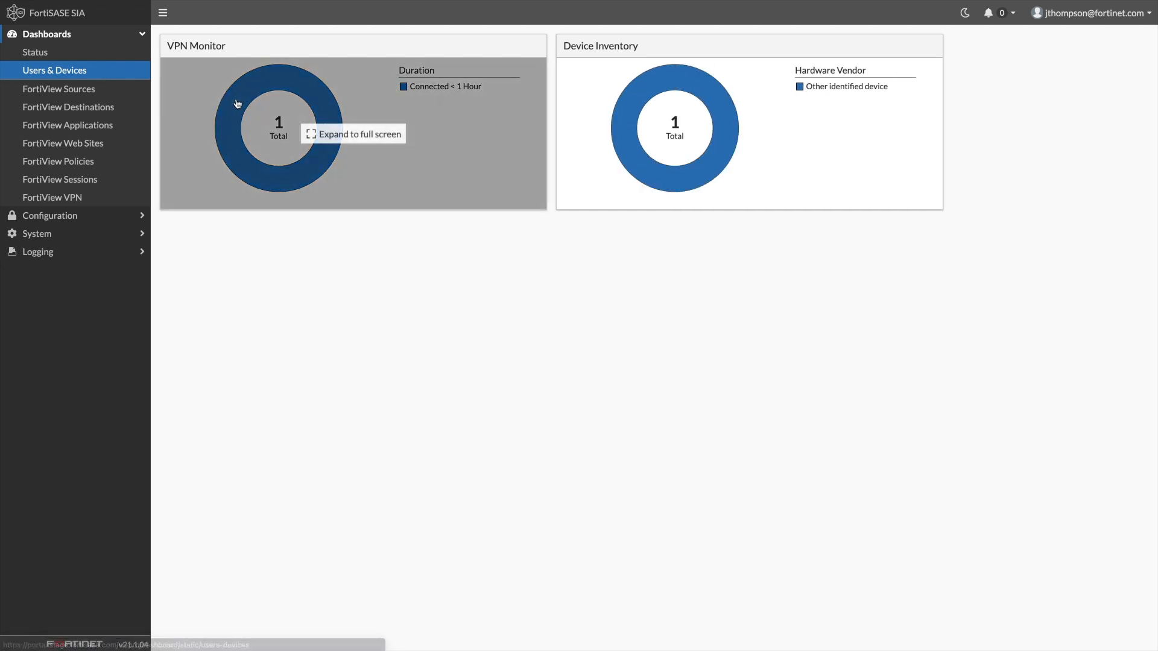
{"action": "left_click", "coordinate": [236, 102]}
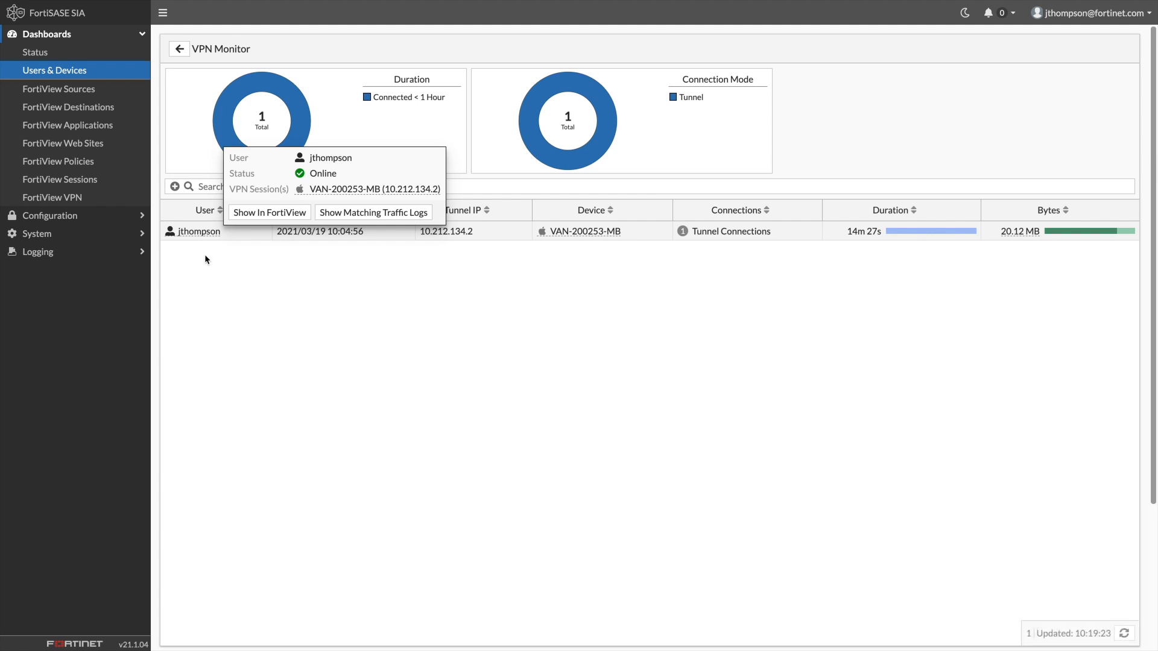
{"action": "left_click", "coordinate": [84, 92]}
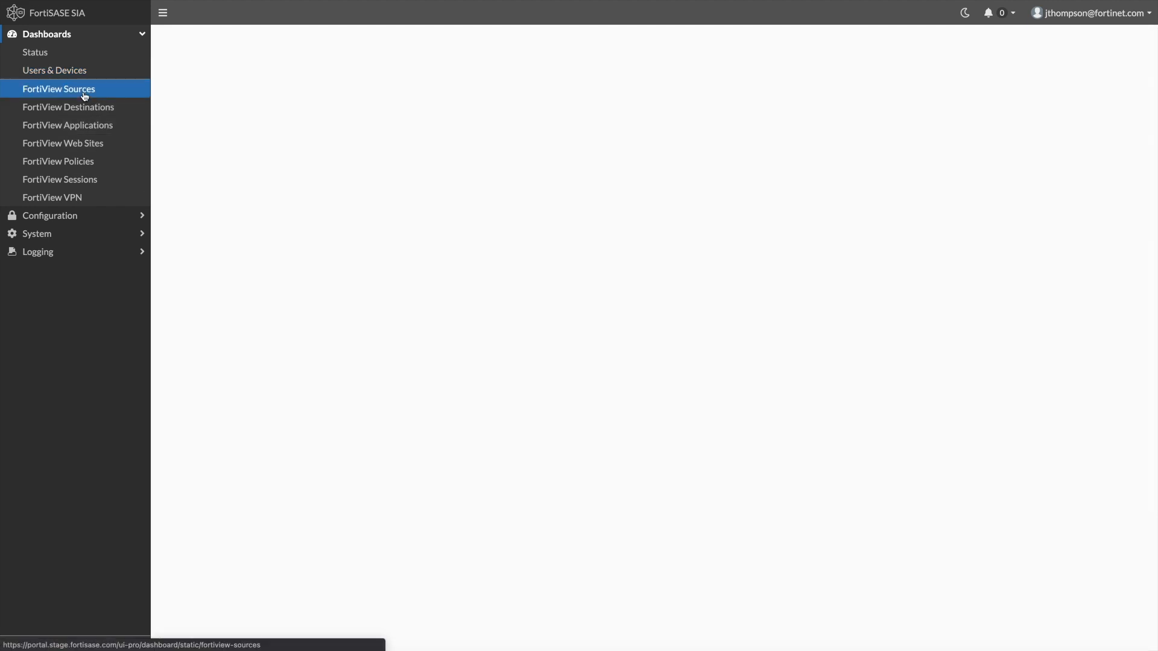
{"action": "double_click", "coordinate": [255, 123]}
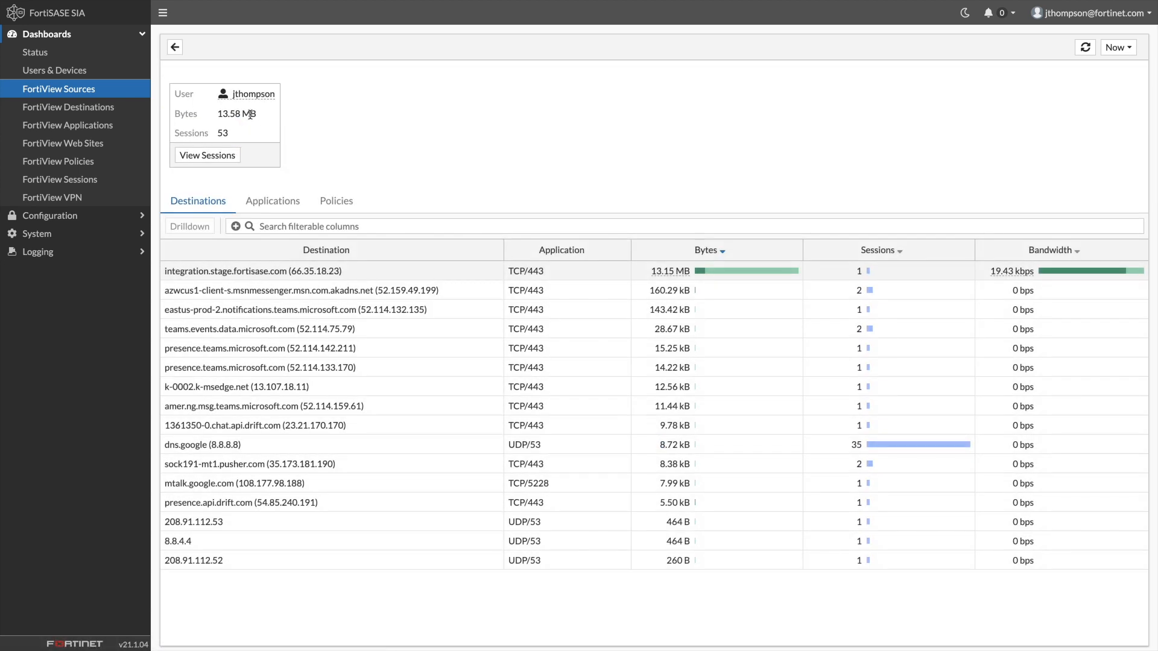
Open the outbound security configuration from the status dashboard and enable Application Control.
{"action": "left_click", "coordinate": [108, 56]}
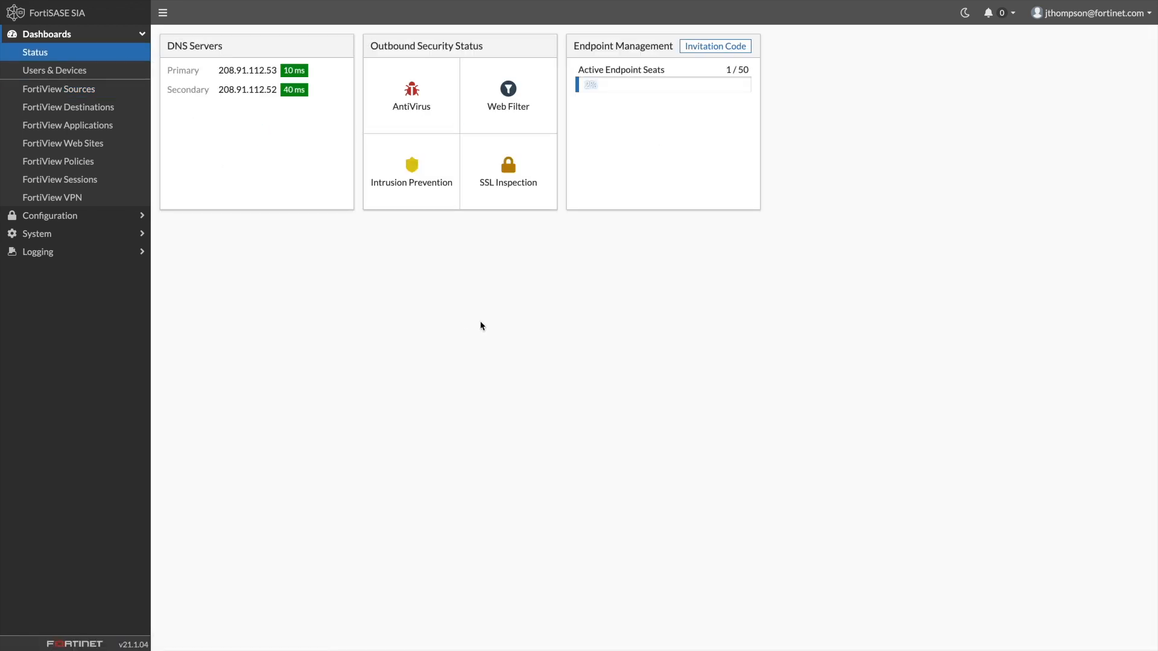
{"action": "left_click", "coordinate": [452, 204]}
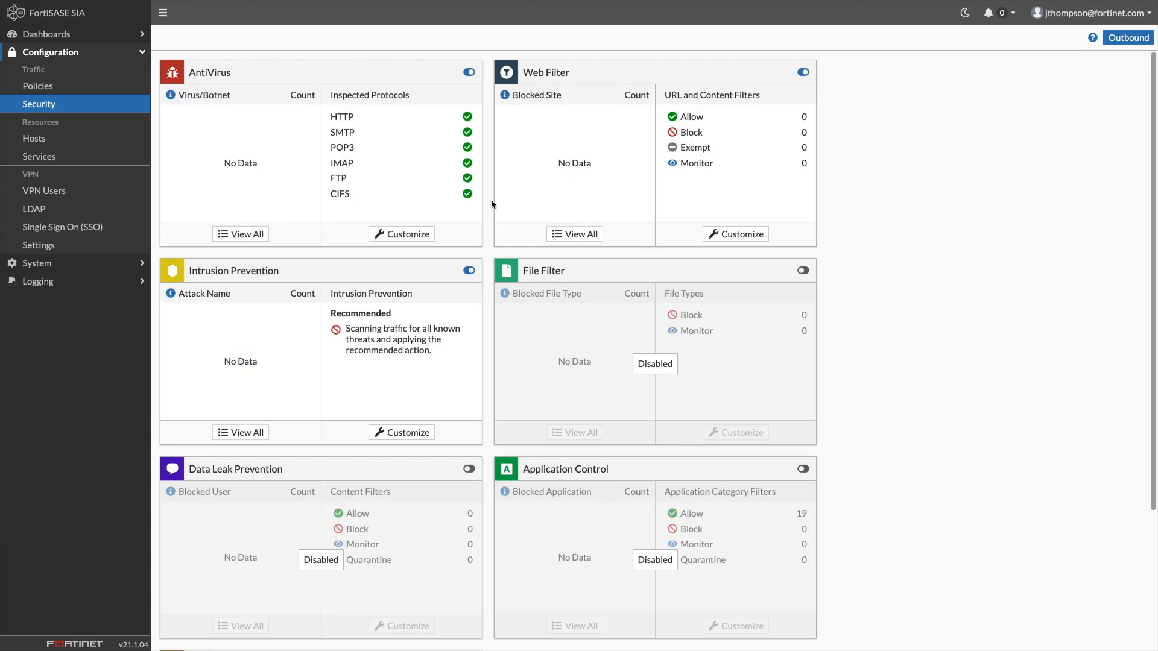
{"action": "scroll", "coordinate": [492, 203], "scroll_direction": "down", "scroll_amount": 2}
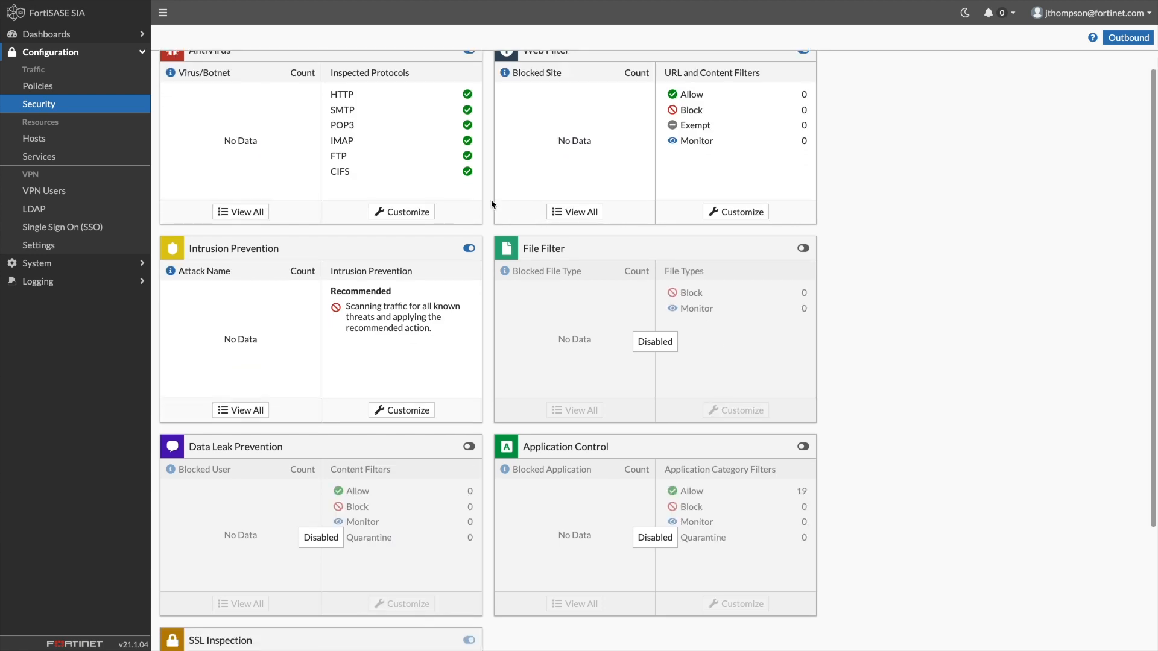
{"action": "scroll", "coordinate": [492, 204], "scroll_direction": "down", "scroll_amount": 1}
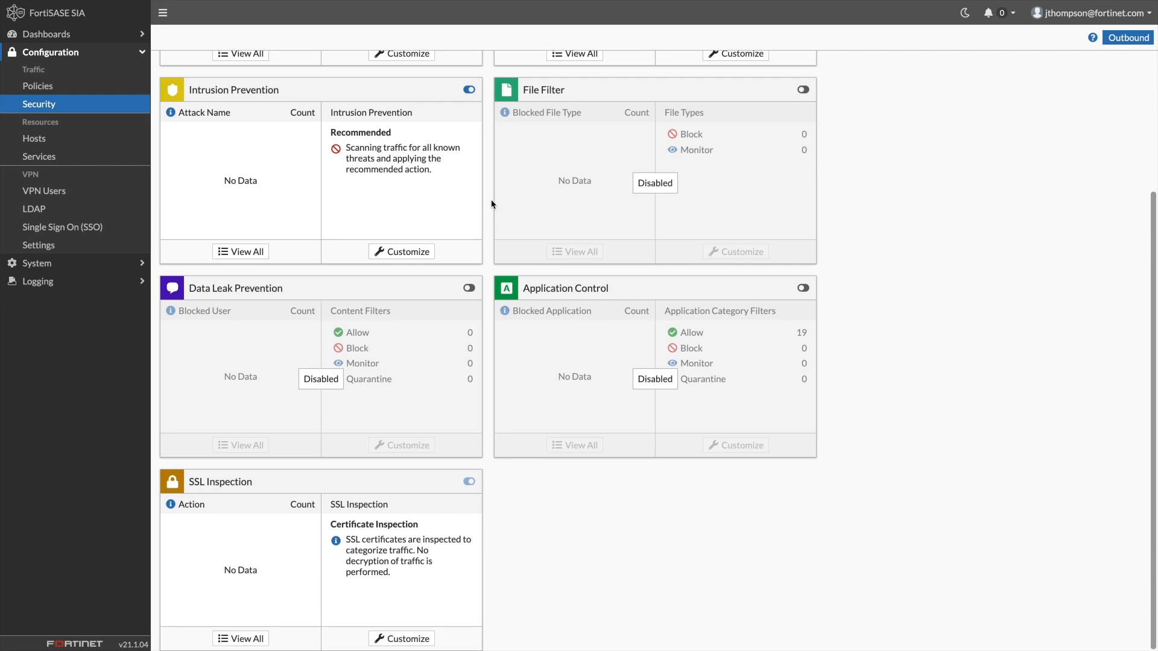
{"action": "left_click", "coordinate": [802, 289]}
Customize Application Control to block the Social.Media category.
{"action": "left_click", "coordinate": [737, 445]}
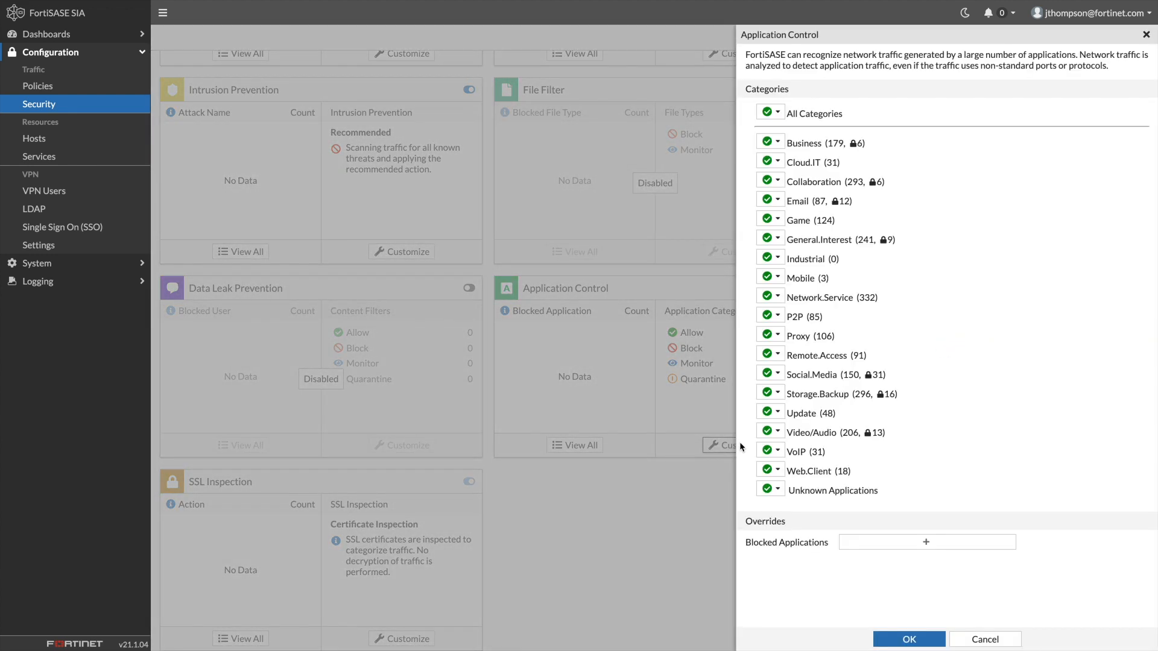
{"action": "left_click", "coordinate": [776, 375]}
{"action": "left_click", "coordinate": [781, 405]}
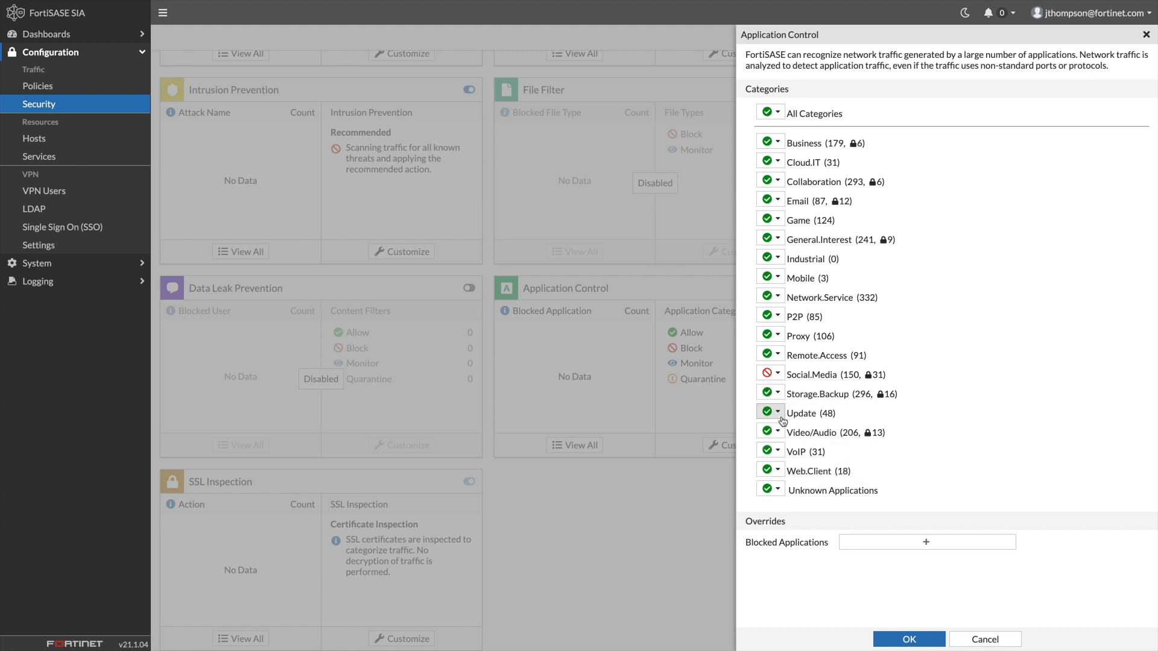
Add CNN.Video to the blocked applications under the Application Control overrides.
{"action": "left_click", "coordinate": [891, 546]}
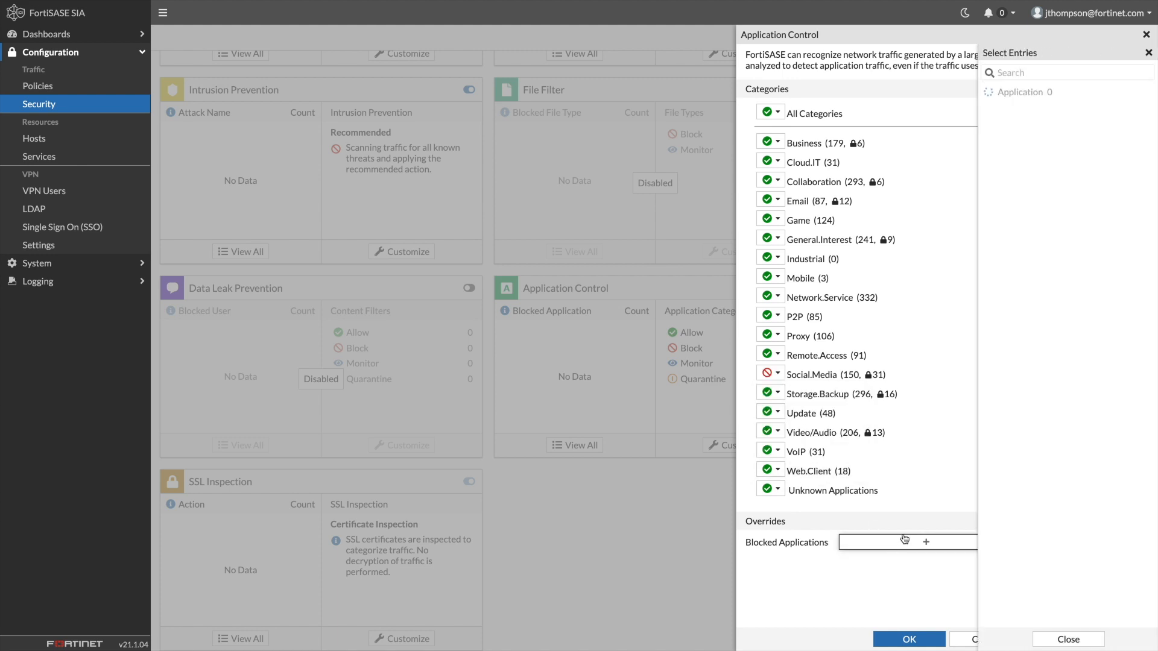
{"action": "scroll", "coordinate": [1074, 478], "scroll_direction": "down", "scroll_amount": 3}
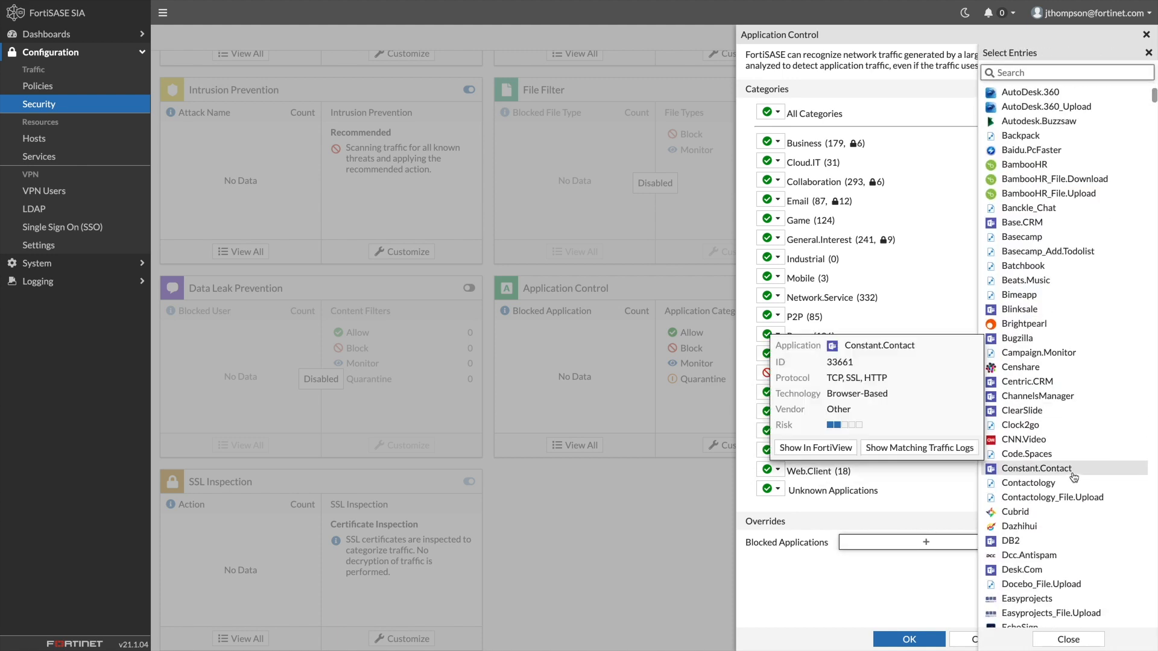
{"action": "left_click", "coordinate": [1058, 443]}
{"action": "left_click", "coordinate": [1077, 639]}
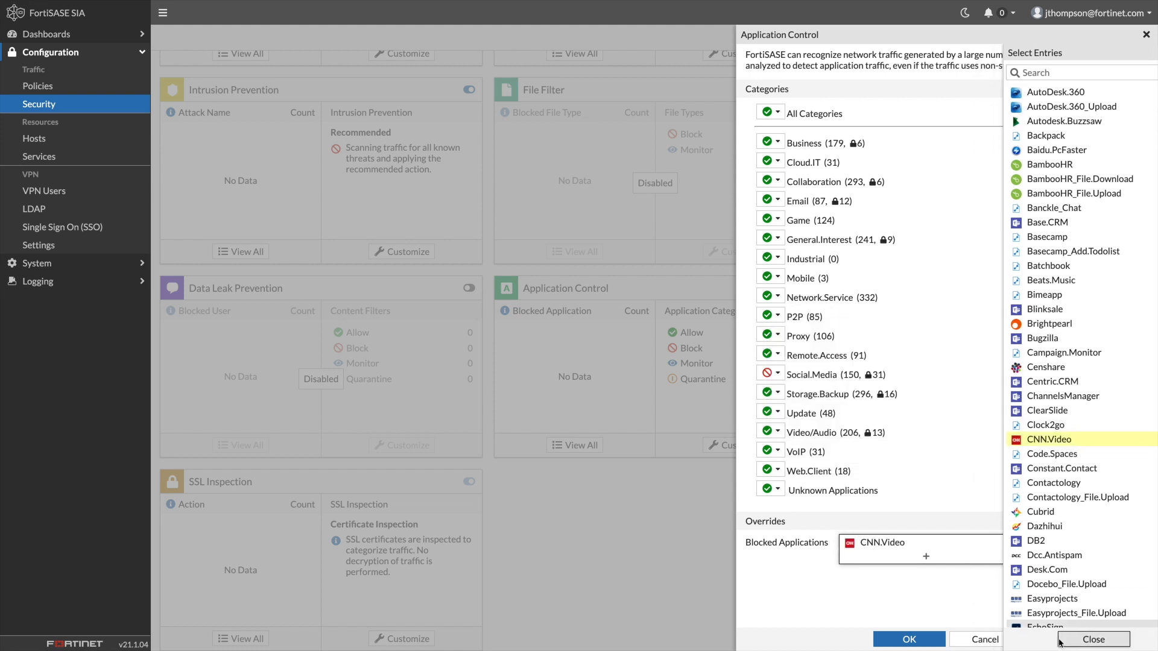
Save the Application Control changes and switch SSL Inspection to Deep Inspection with its default certificate and exemptions.
{"action": "left_click", "coordinate": [917, 640]}
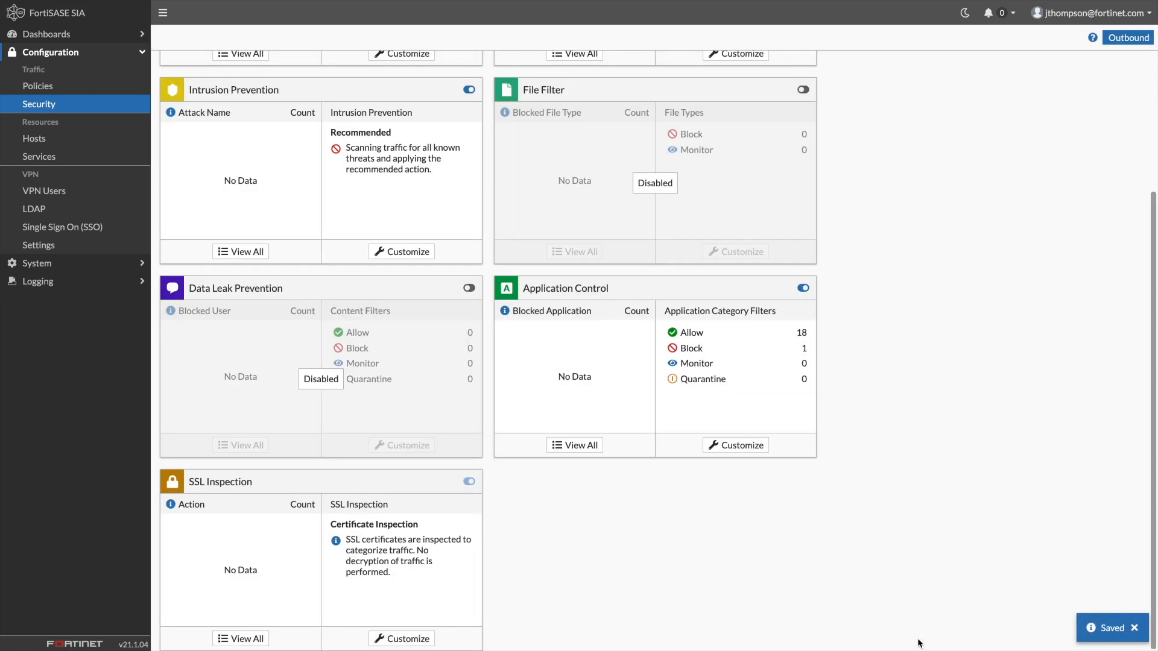
{"action": "left_click", "coordinate": [402, 638]}
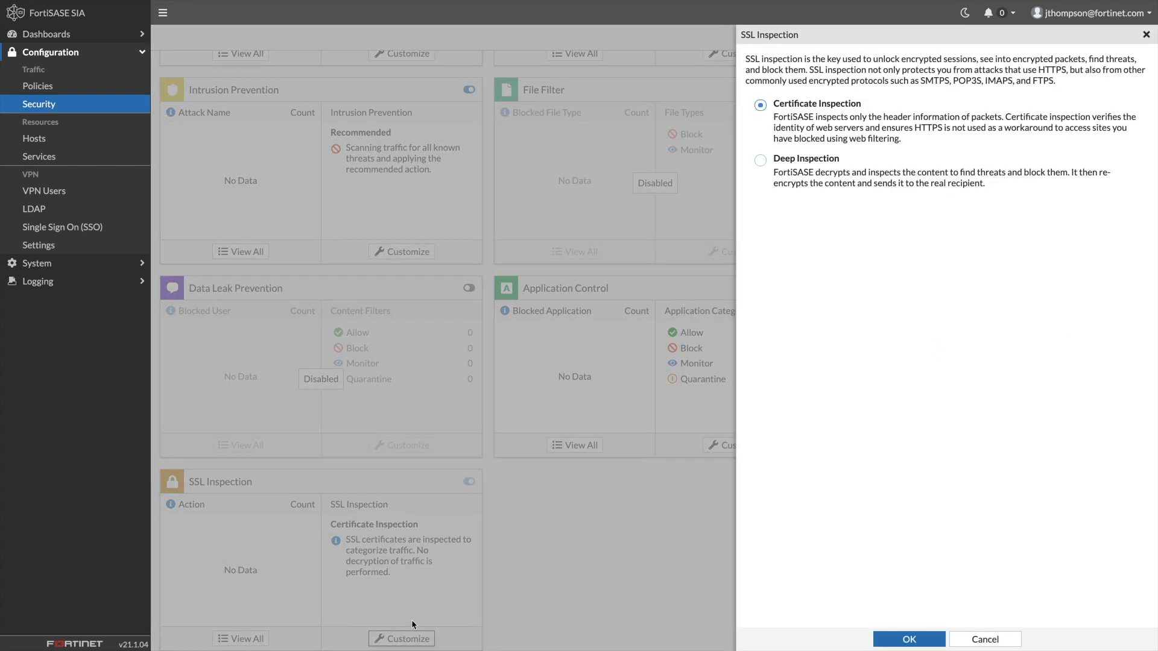
{"action": "left_click", "coordinate": [760, 161]}
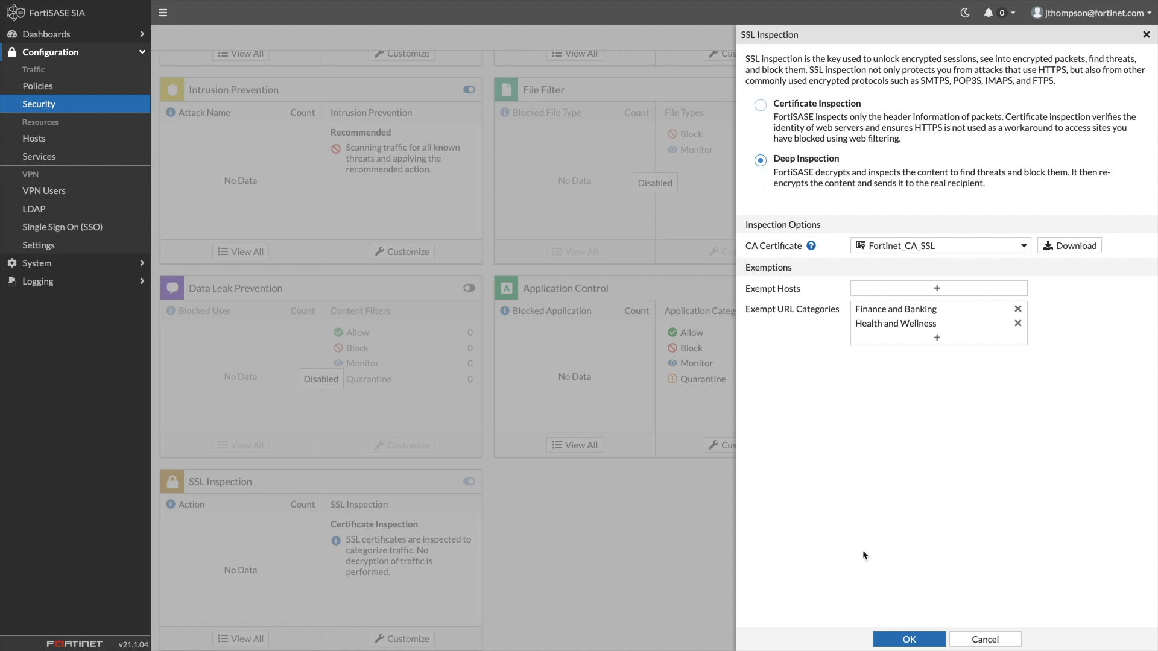
{"action": "left_click", "coordinate": [896, 642]}
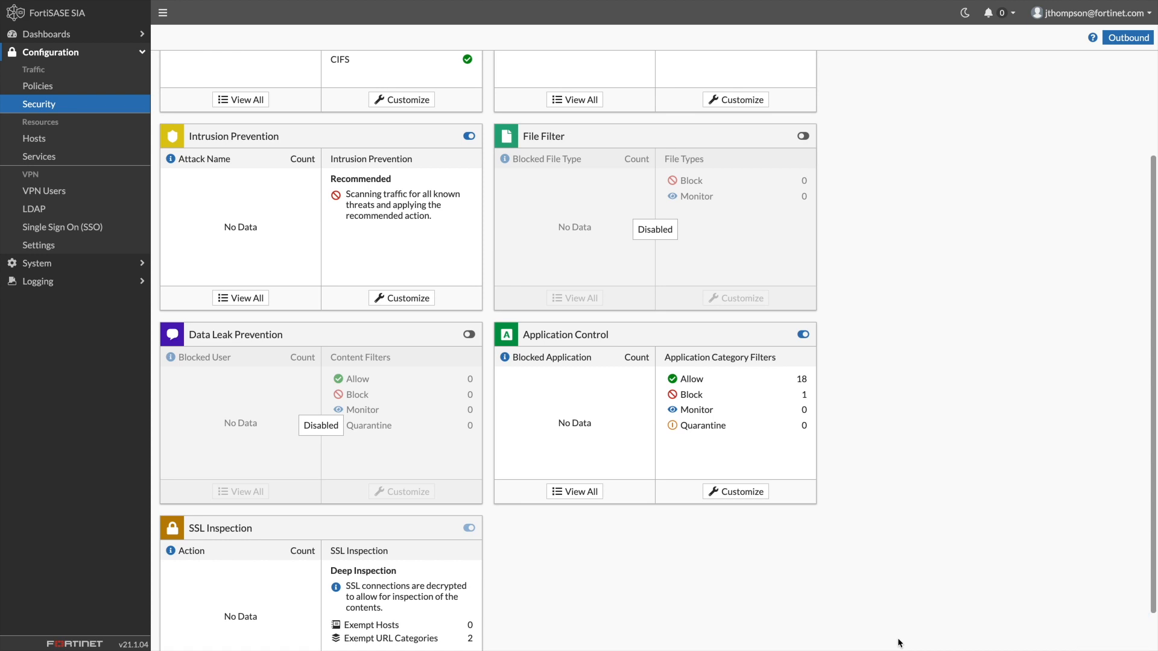
Change the Intrusion Prevention profile to Critical and save it.
{"action": "scroll", "coordinate": [897, 643], "scroll_direction": "up", "scroll_amount": 3}
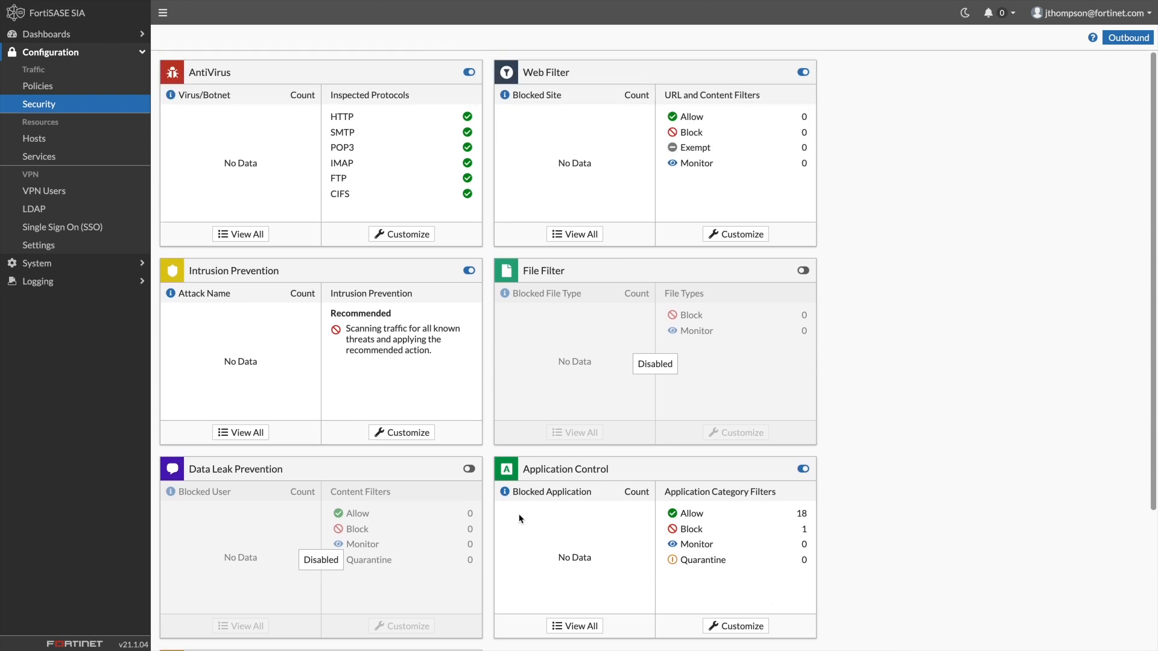
{"action": "left_click", "coordinate": [422, 437]}
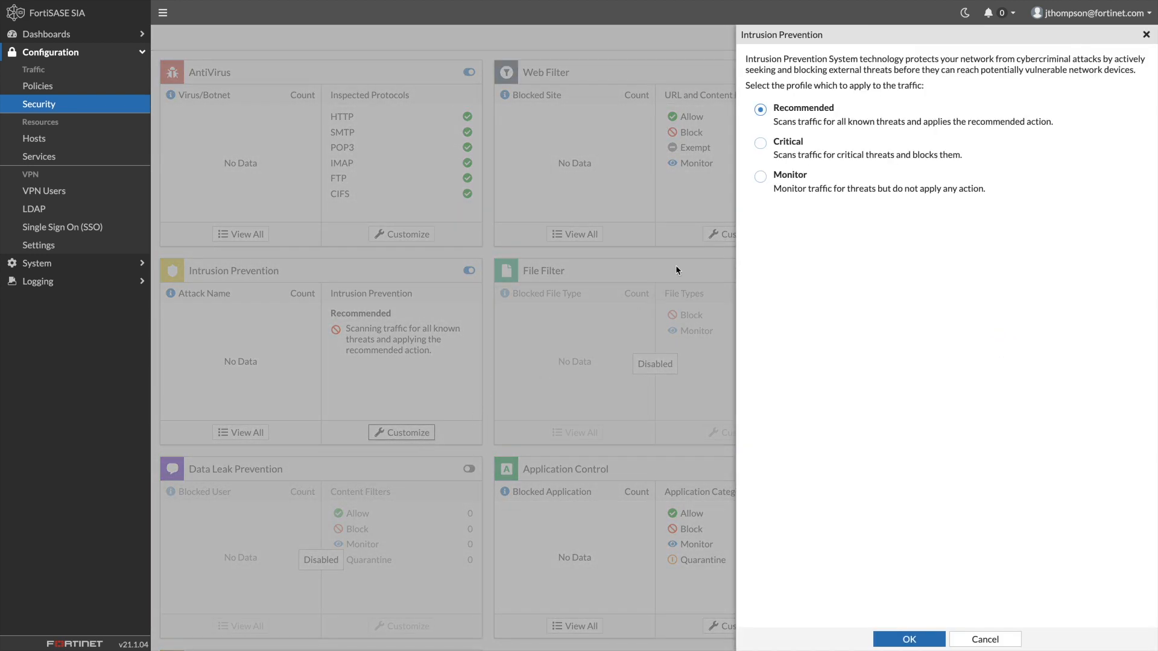
{"action": "left_click", "coordinate": [760, 143]}
{"action": "left_click", "coordinate": [907, 640]}
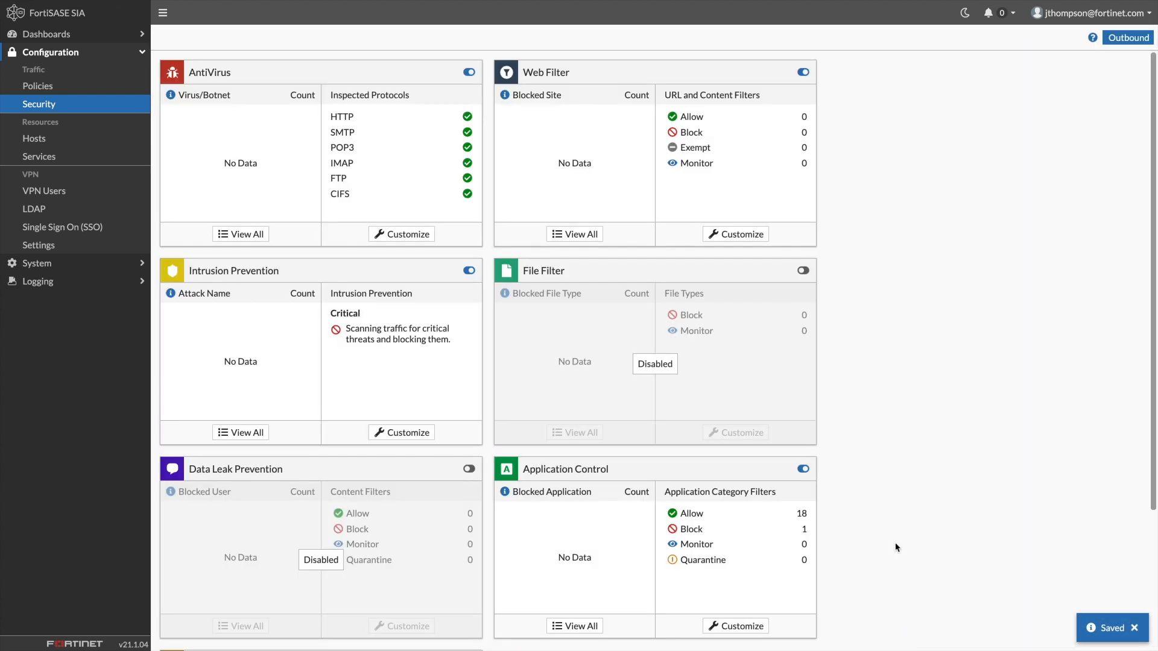
Enable the FortiGuard Category Based Filter in Web Filter, set the News and Media category to Block, and save.
{"action": "left_click", "coordinate": [763, 238]}
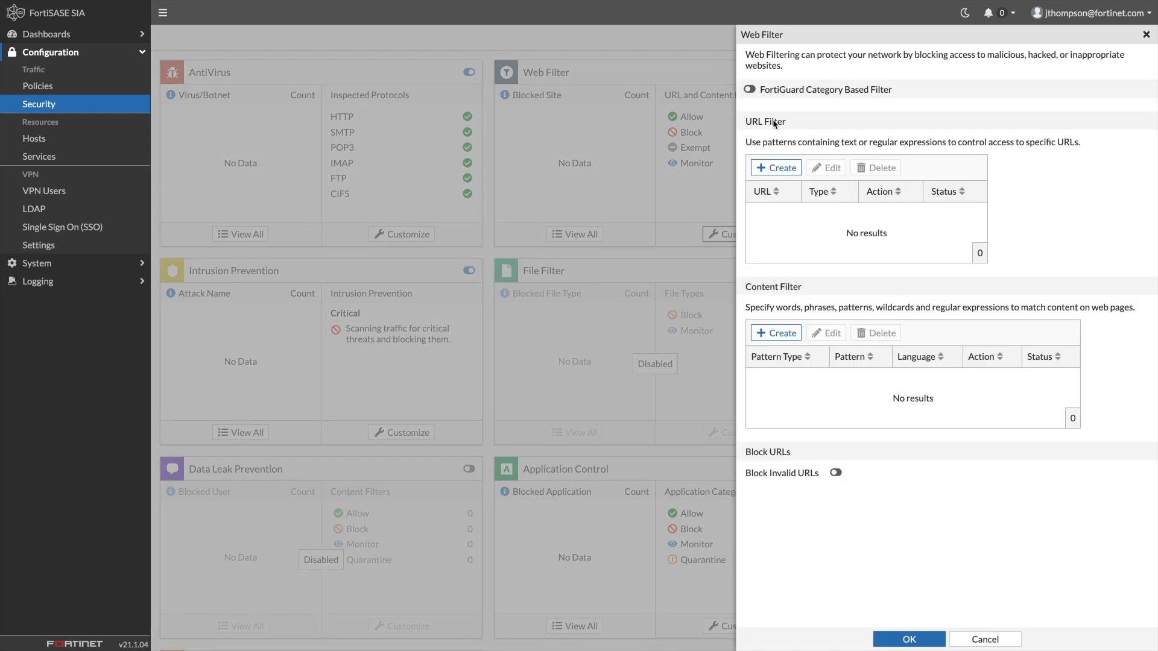
{"action": "left_click", "coordinate": [750, 90]}
{"action": "scroll", "coordinate": [833, 220], "scroll_direction": "down", "scroll_amount": 10}
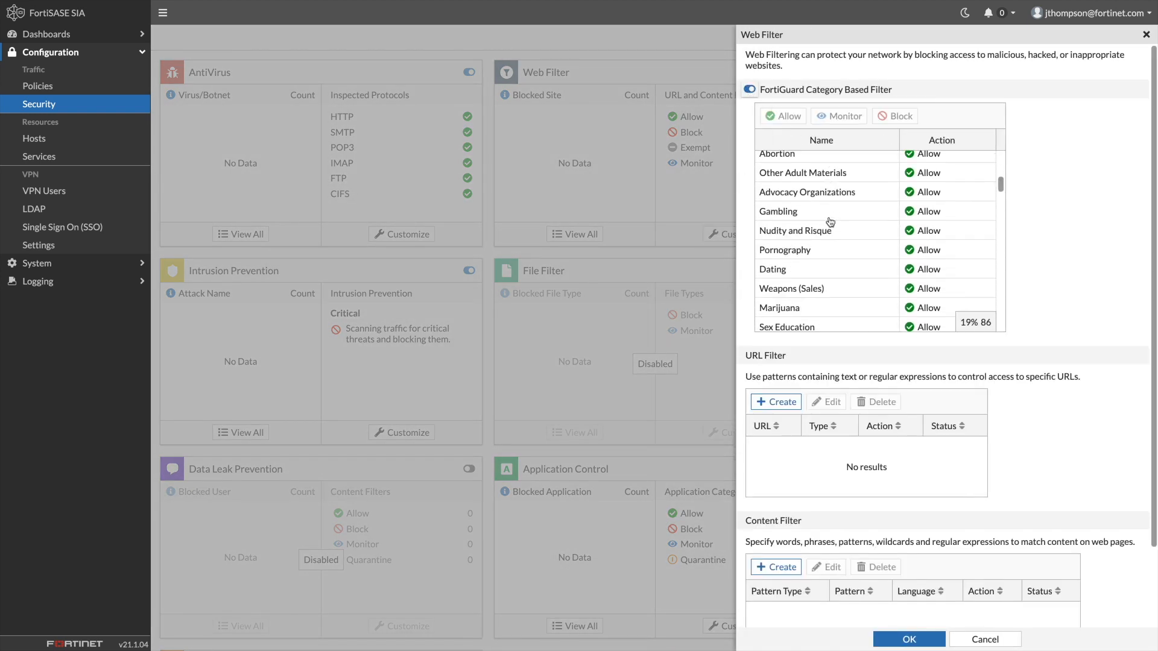
{"action": "scroll", "coordinate": [830, 222], "scroll_direction": "down", "scroll_amount": 10}
{"action": "left_click", "coordinate": [824, 249]}
{"action": "left_click", "coordinate": [895, 116]}
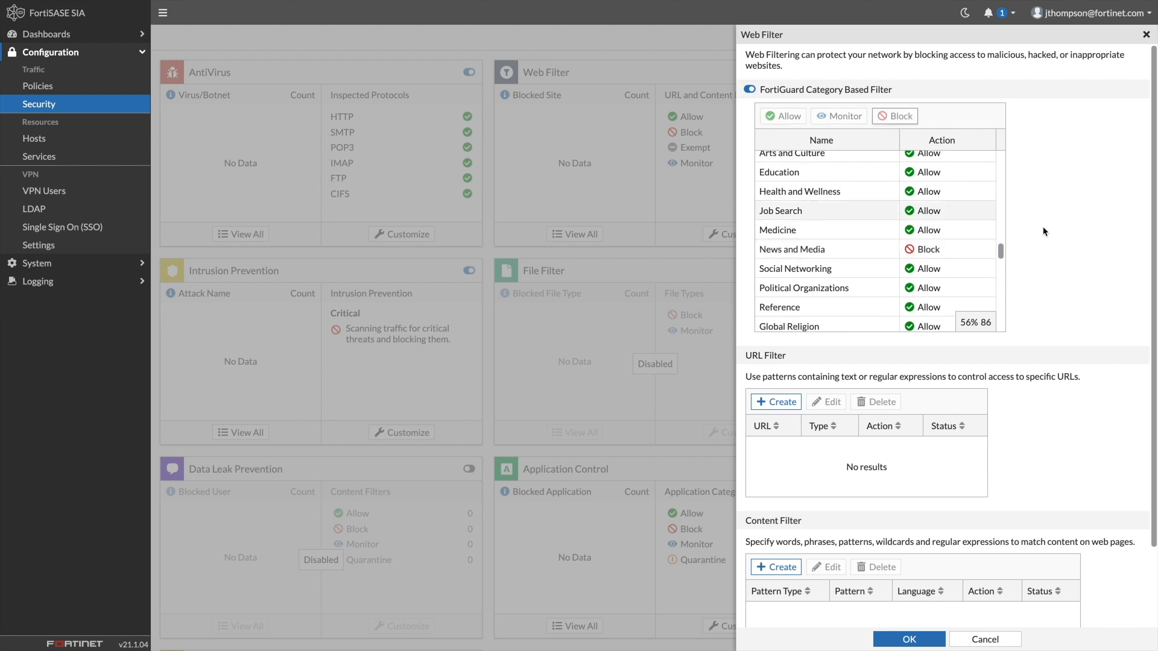
{"action": "scroll", "coordinate": [1065, 236], "scroll_direction": "down", "scroll_amount": 1}
{"action": "scroll", "coordinate": [1065, 236], "scroll_direction": "down", "scroll_amount": 2}
{"action": "left_click", "coordinate": [915, 637]}
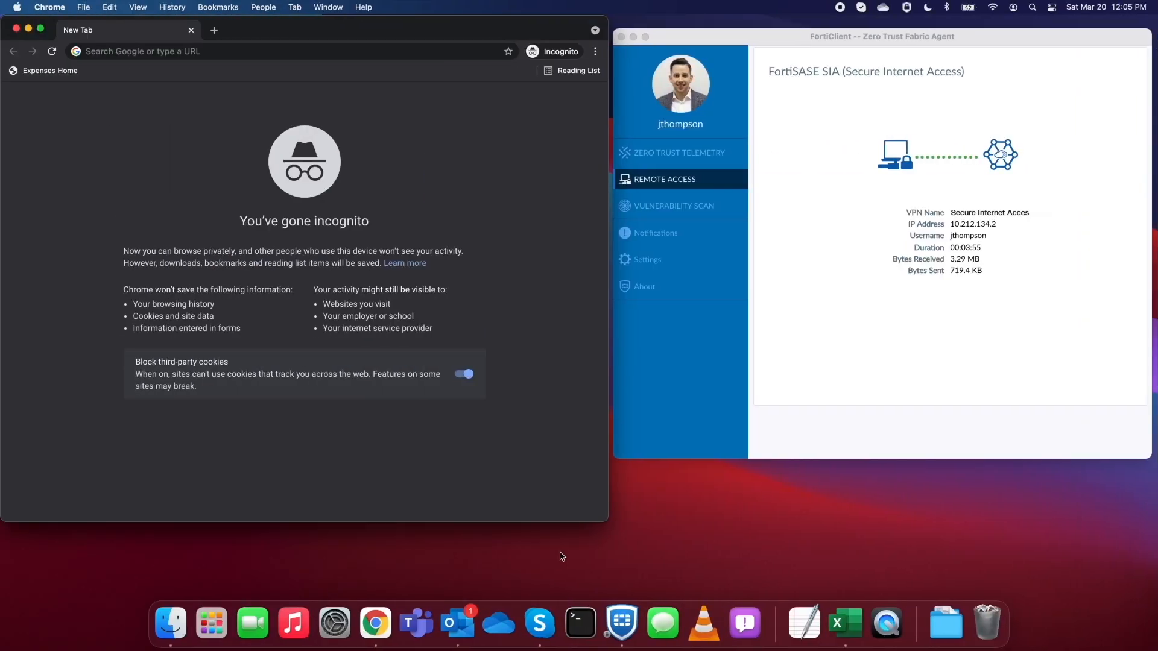
Test the blocking from the connected endpoint's Chrome browser by visiting twitter.com/fortinet and, in a new tab, cbc.ca.
{"action": "left_click", "coordinate": [214, 49]}
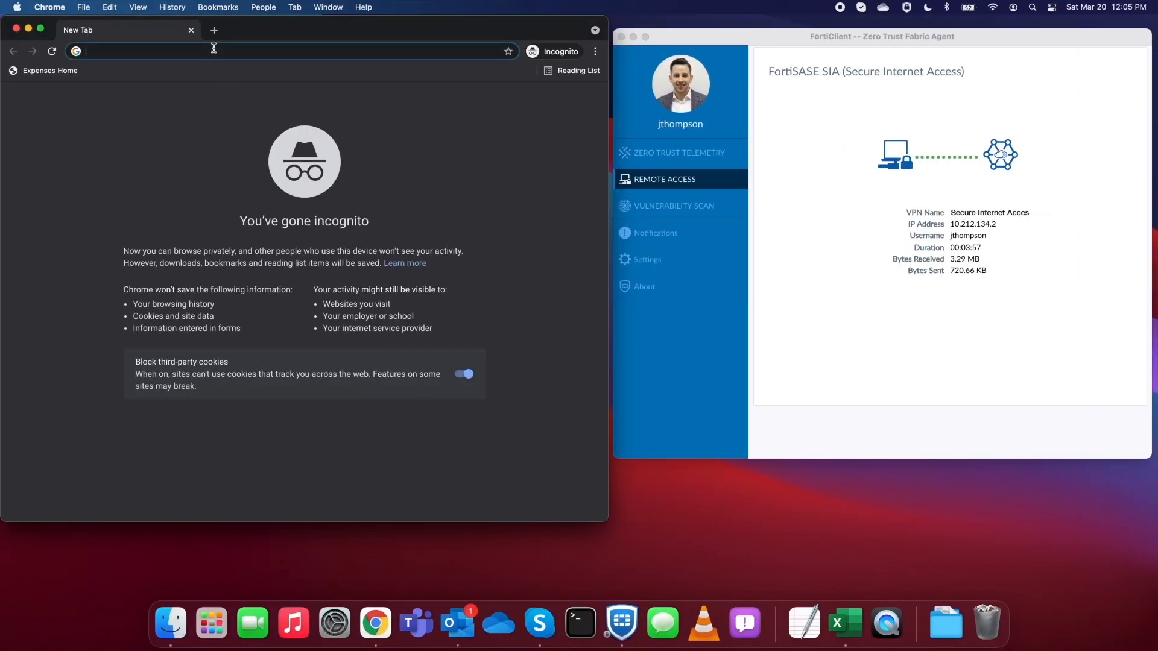
{"action": "type", "text": "twitter.com/fortinet"}
{"action": "key", "text": "Return"}
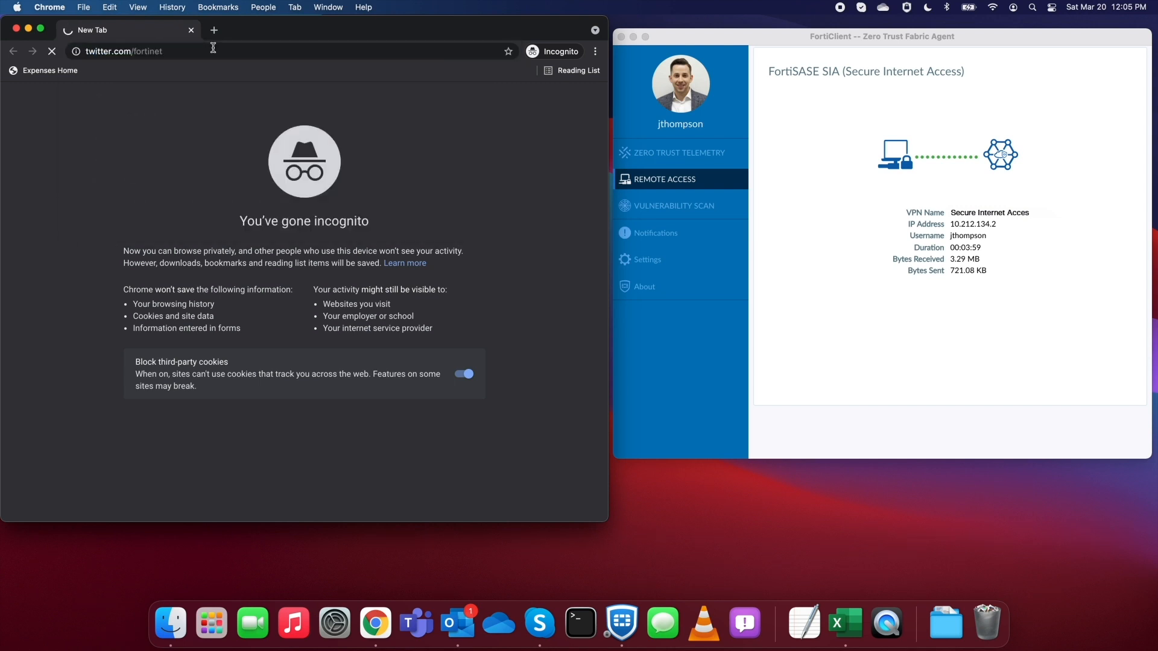
{"action": "key", "text": "super+t"}
{"action": "type", "text": "cbc.ca"}
{"action": "key", "text": "Return"}
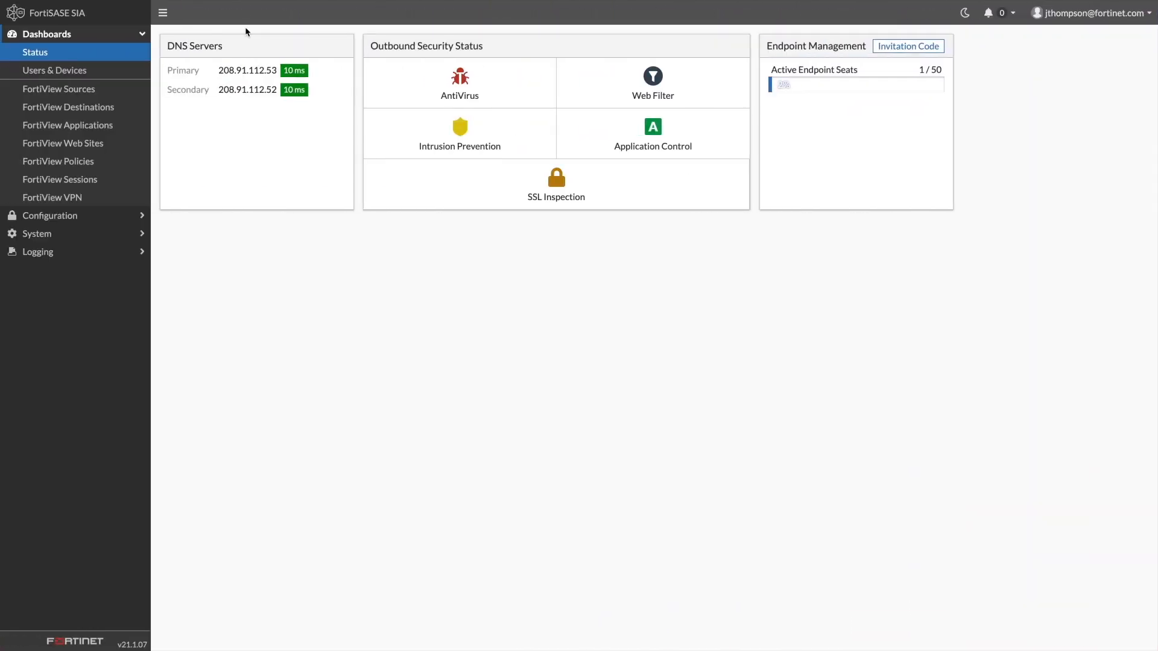
In the FortiSASE portal, open the Application Control security logs and filter them to the block action.
{"action": "left_click", "coordinate": [73, 252]}
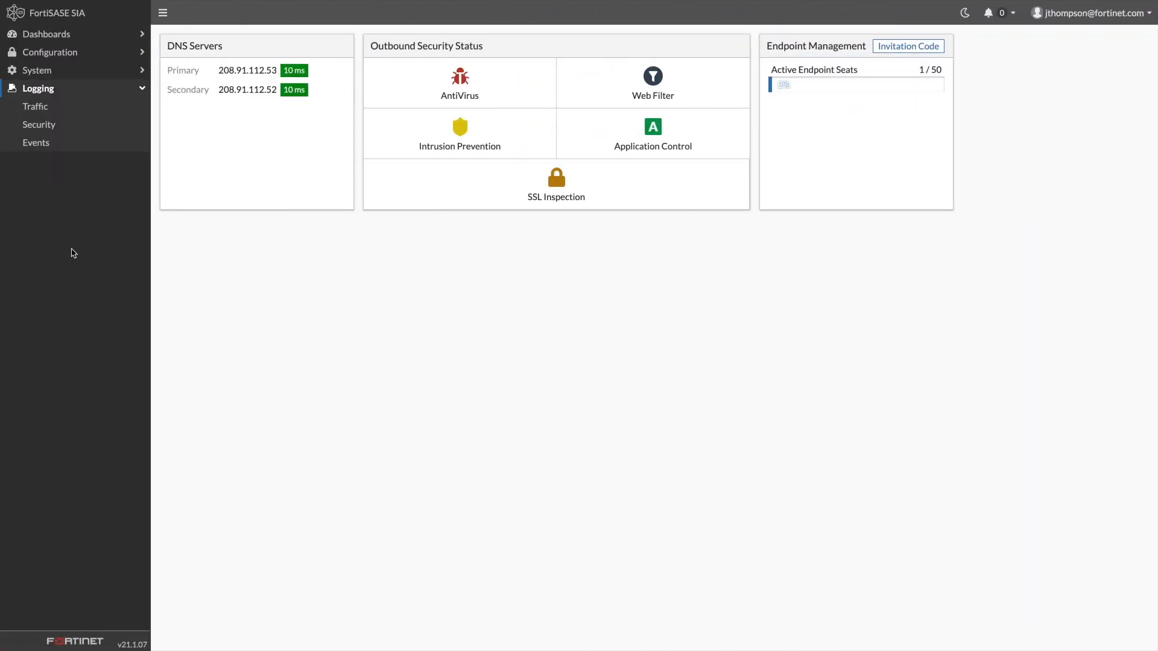
{"action": "left_click", "coordinate": [75, 124]}
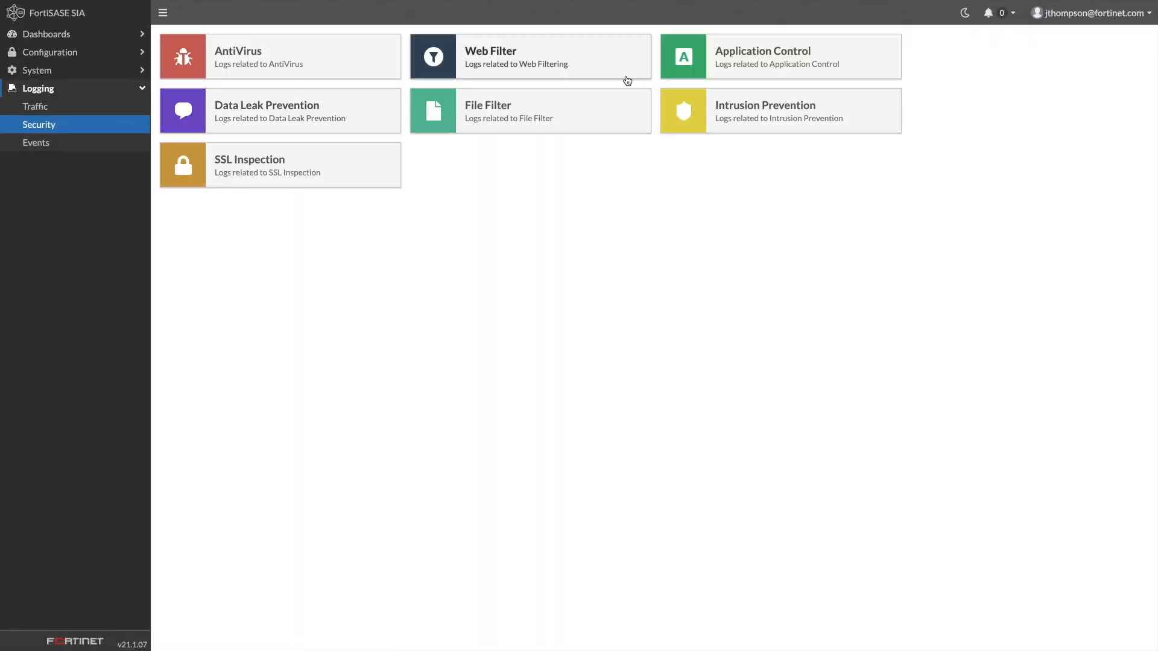
{"action": "left_click", "coordinate": [693, 68]}
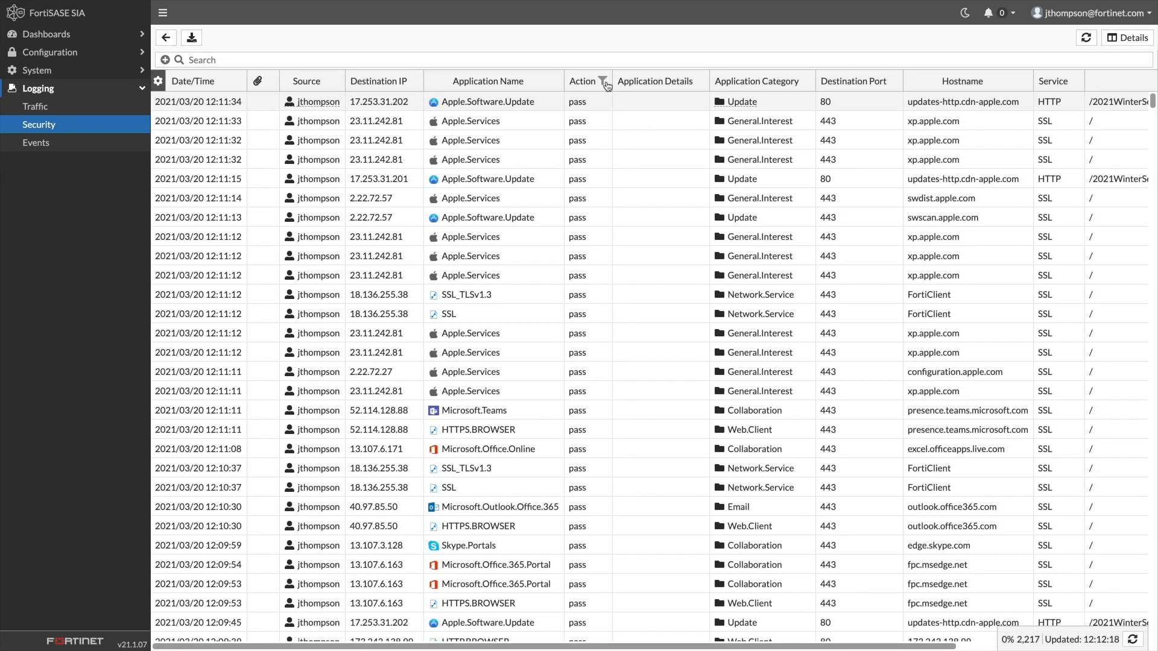
{"action": "left_click", "coordinate": [606, 85]}
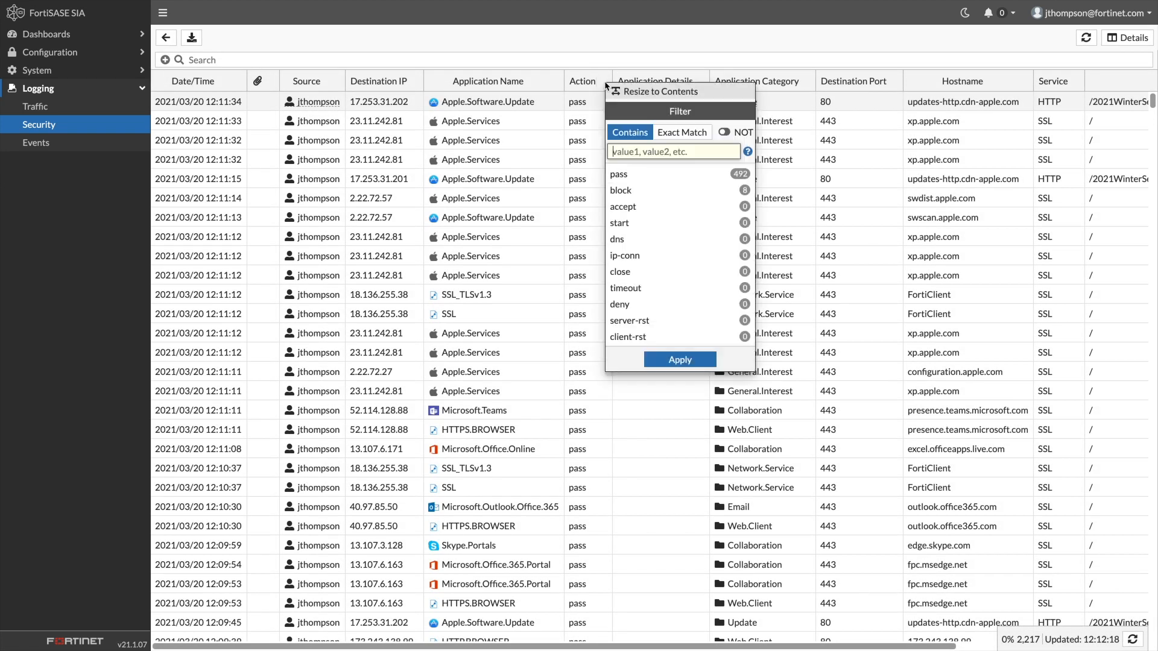
{"action": "left_click", "coordinate": [624, 190]}
{"action": "left_click", "coordinate": [671, 363]}
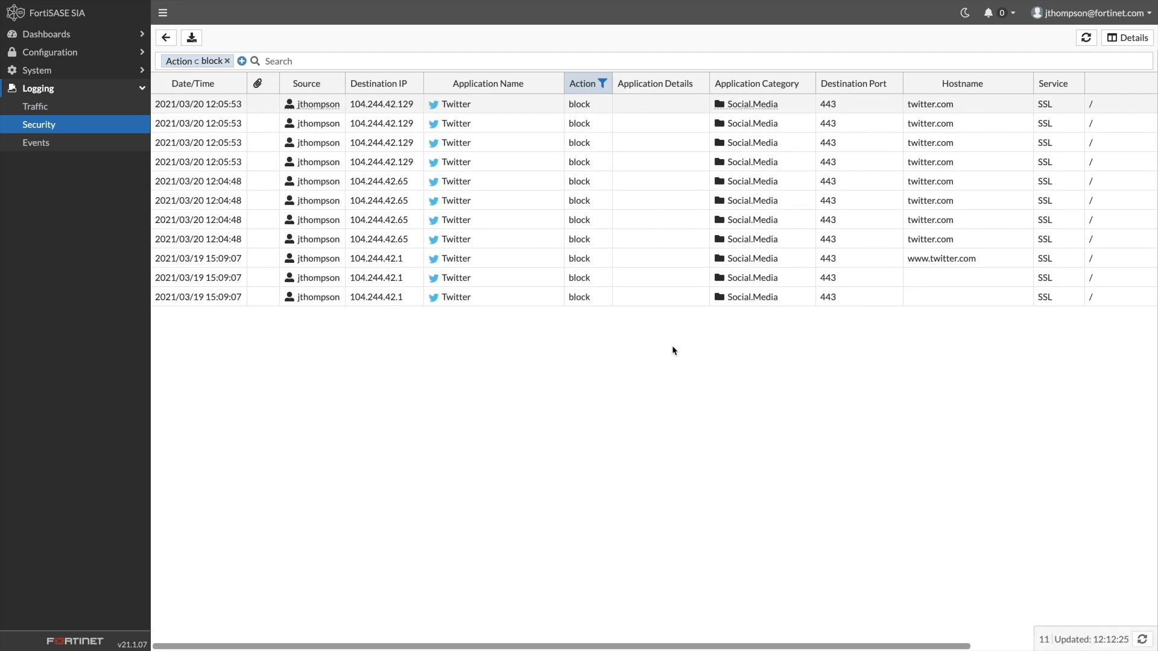
Examine the log details of the most recent blocked Twitter entry.
{"action": "left_click", "coordinate": [526, 107]}
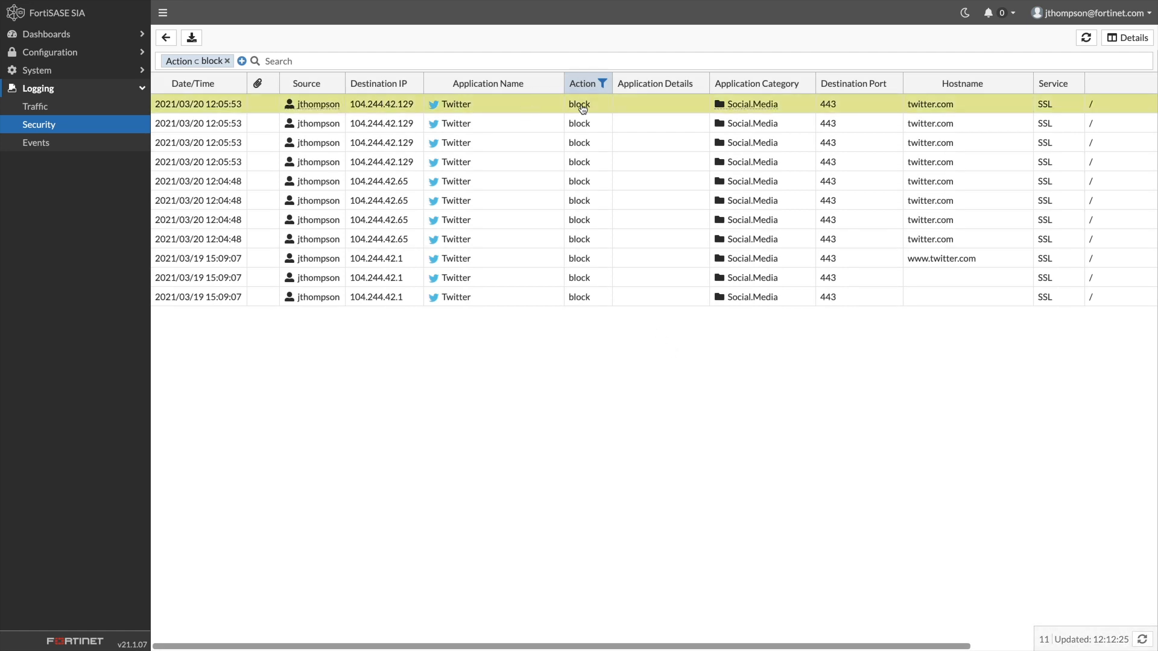
{"action": "left_click", "coordinate": [1128, 38]}
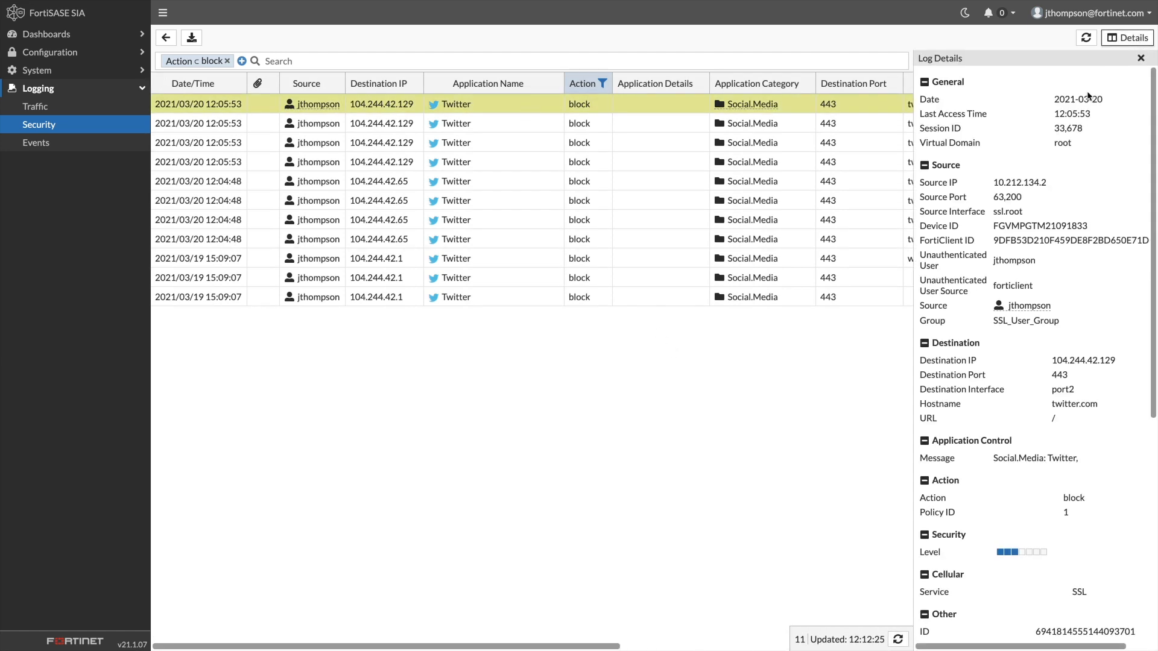
{"action": "scroll", "coordinate": [1052, 149], "scroll_direction": "down", "scroll_amount": 4}
{"action": "scroll", "coordinate": [1051, 149], "scroll_direction": "down", "scroll_amount": 1}
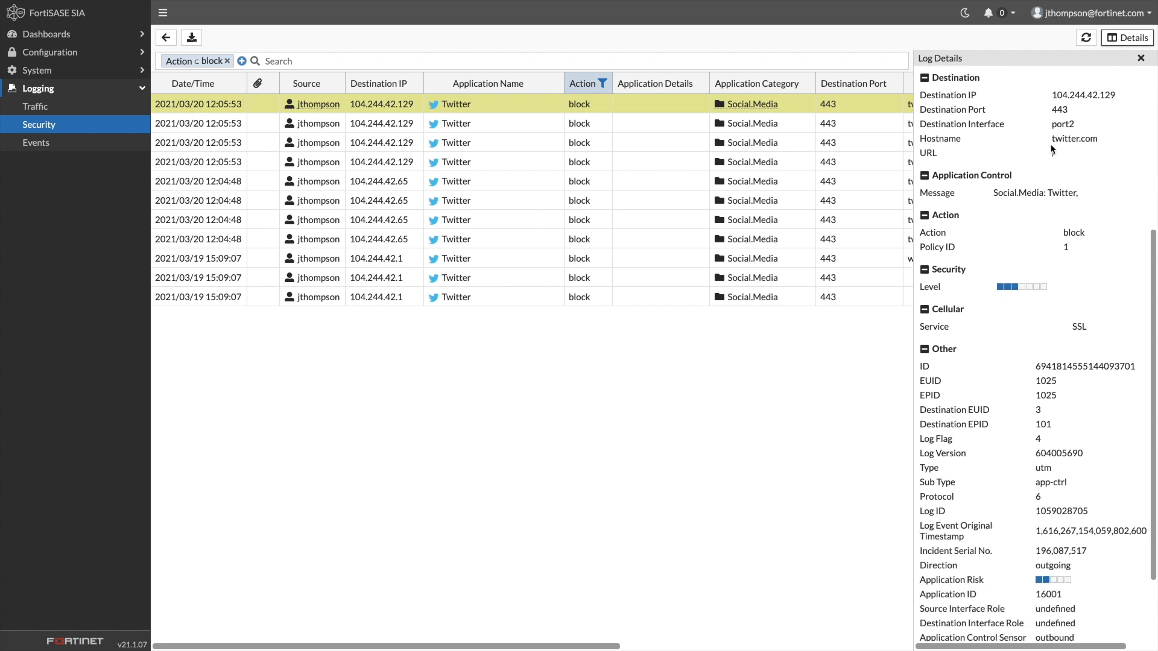
{"action": "left_click", "coordinate": [108, 124]}
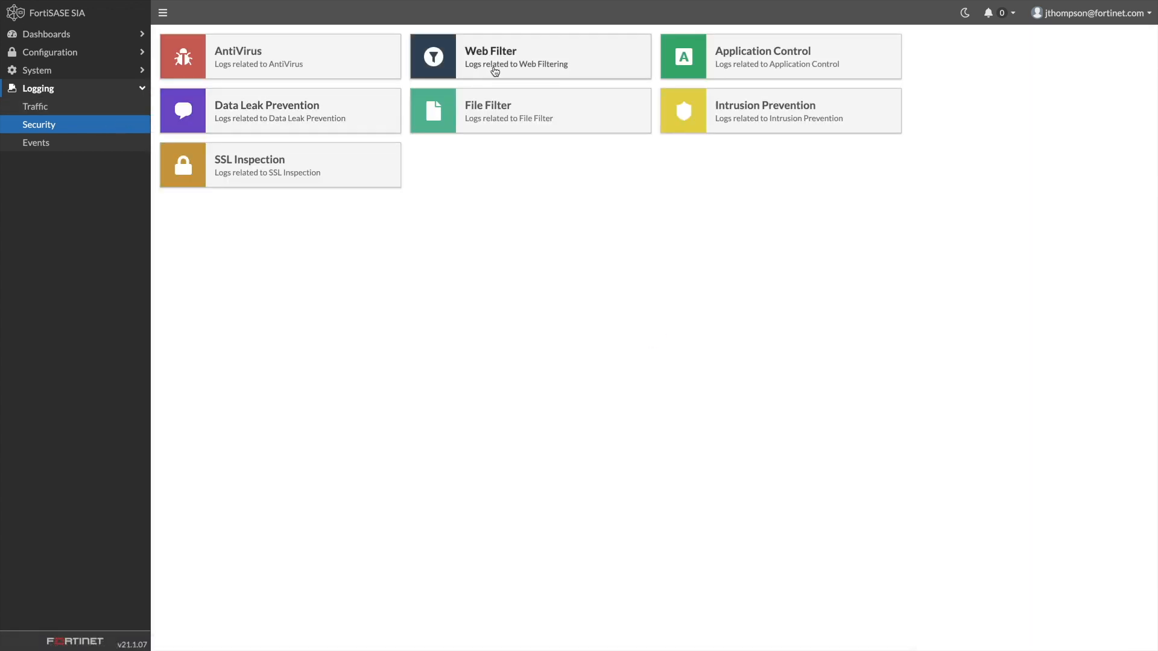
{"action": "left_click", "coordinate": [493, 68]}
{"action": "left_click", "coordinate": [662, 120]}
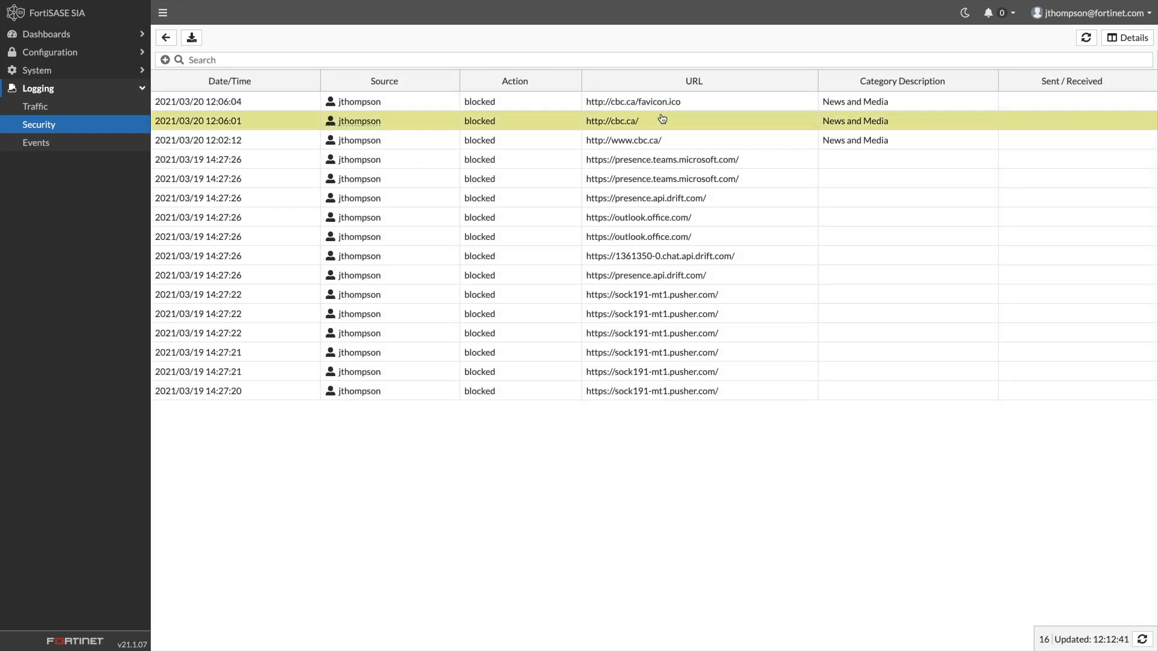
{"action": "left_click", "coordinate": [1128, 37]}
{"action": "scroll", "coordinate": [1053, 114], "scroll_direction": "down", "scroll_amount": 1}
{"action": "scroll", "coordinate": [1052, 114], "scroll_direction": "down", "scroll_amount": 6}
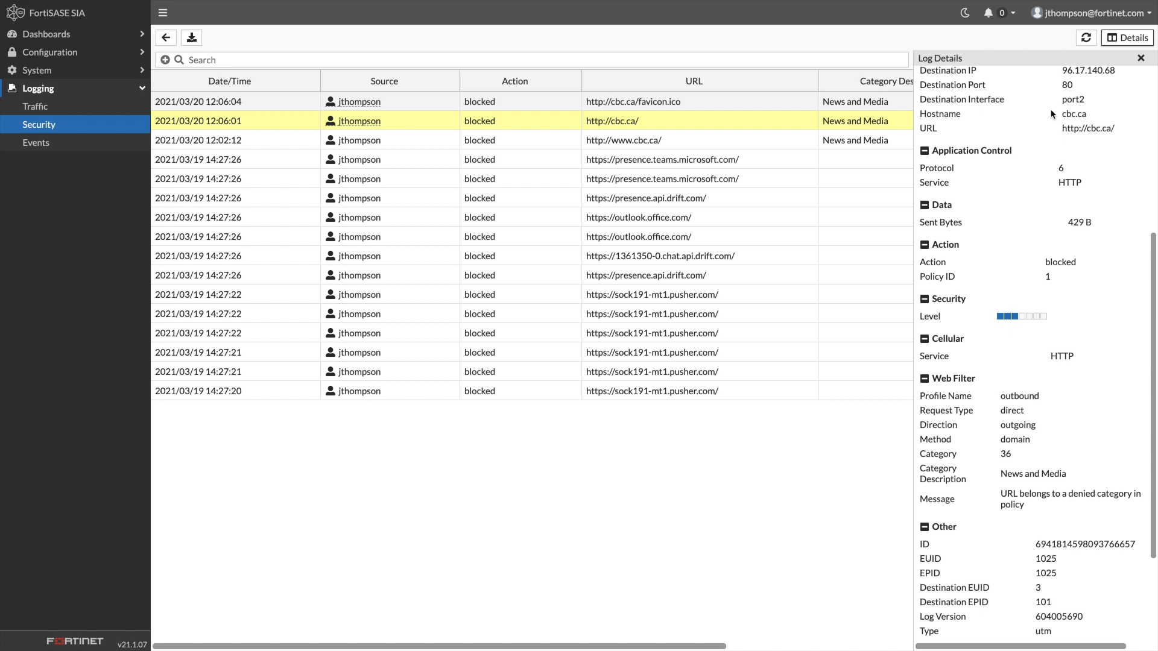
{"action": "scroll", "coordinate": [1052, 114], "scroll_direction": "down", "scroll_amount": 2}
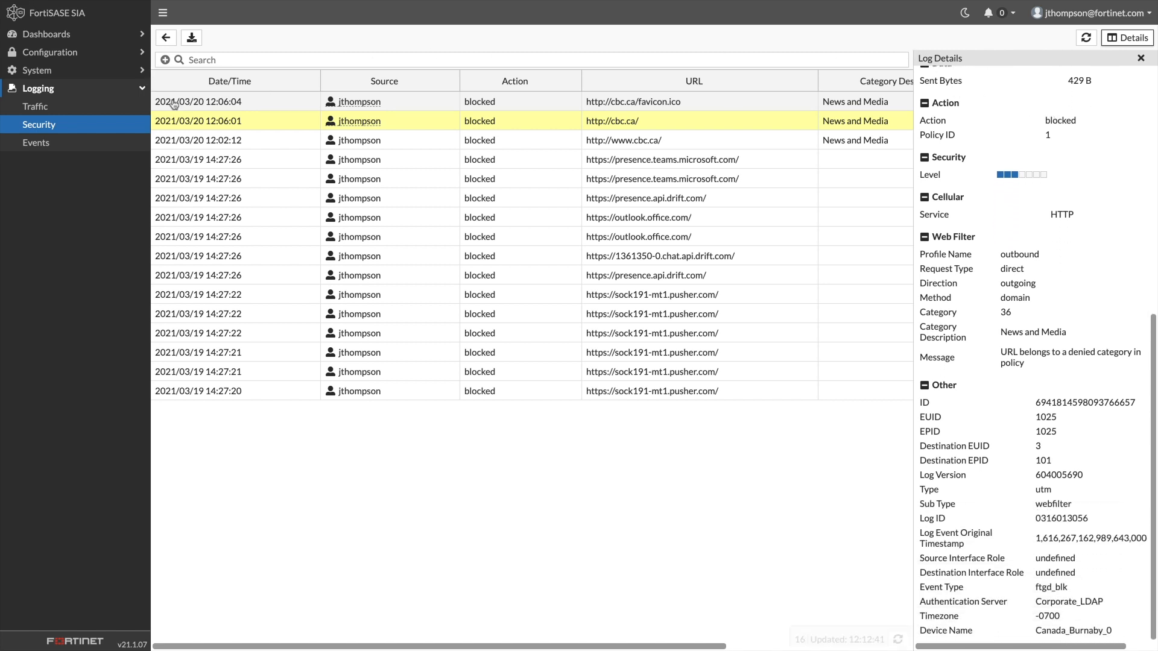
Edit the FortiGuard Block Page HTML so its main heading reads "Customer One - Access Blocked", and save the page.
{"action": "left_click", "coordinate": [107, 72]}
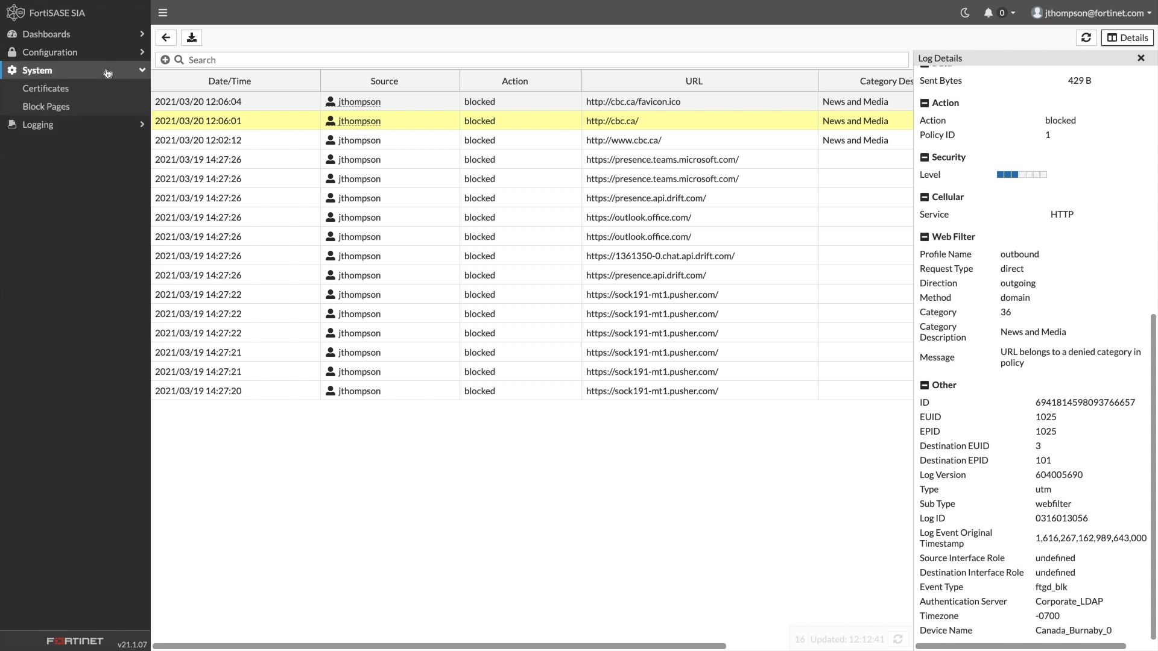
{"action": "left_click", "coordinate": [66, 111]}
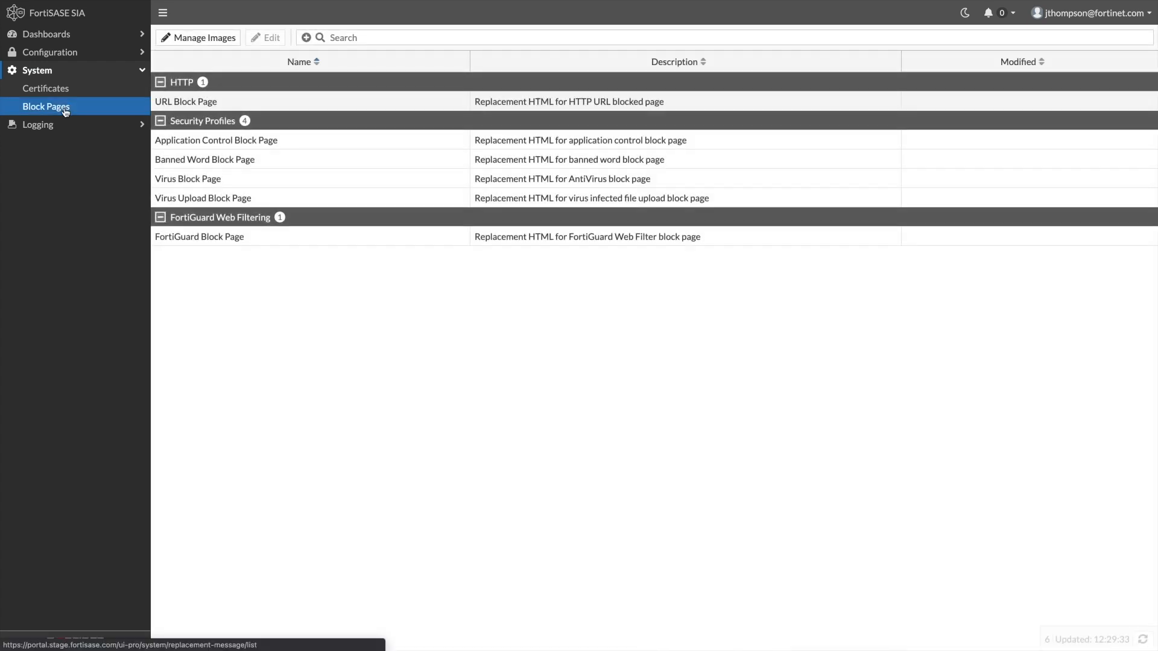
{"action": "double_click", "coordinate": [193, 236]}
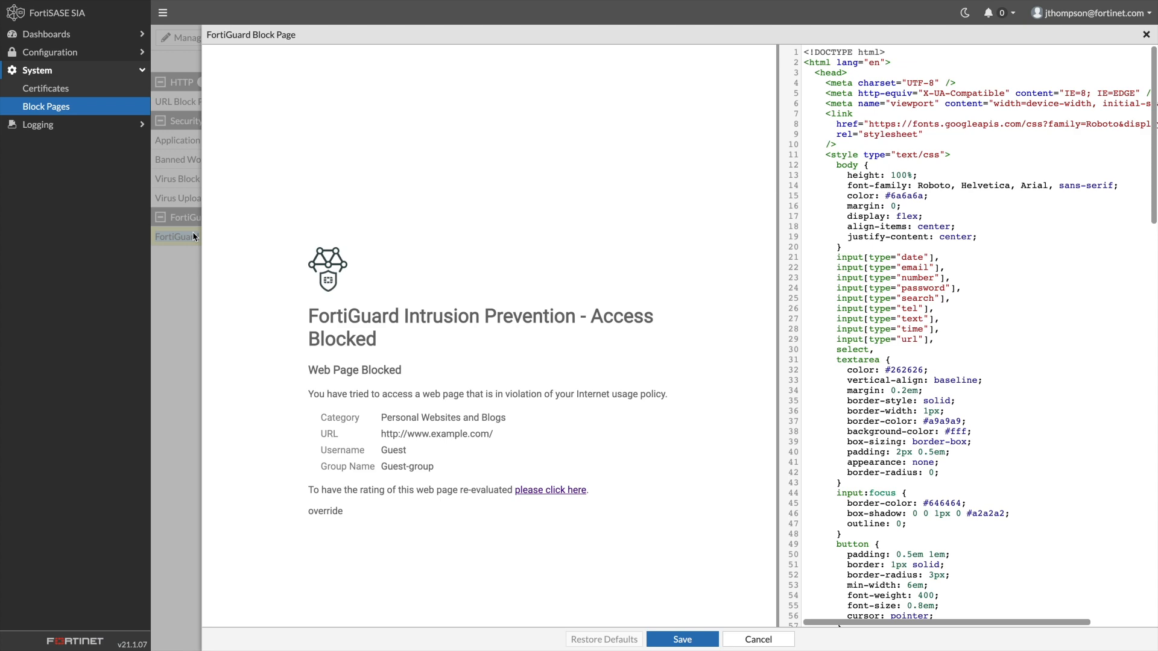
{"action": "scroll", "coordinate": [1016, 348], "scroll_direction": "down", "scroll_amount": 15}
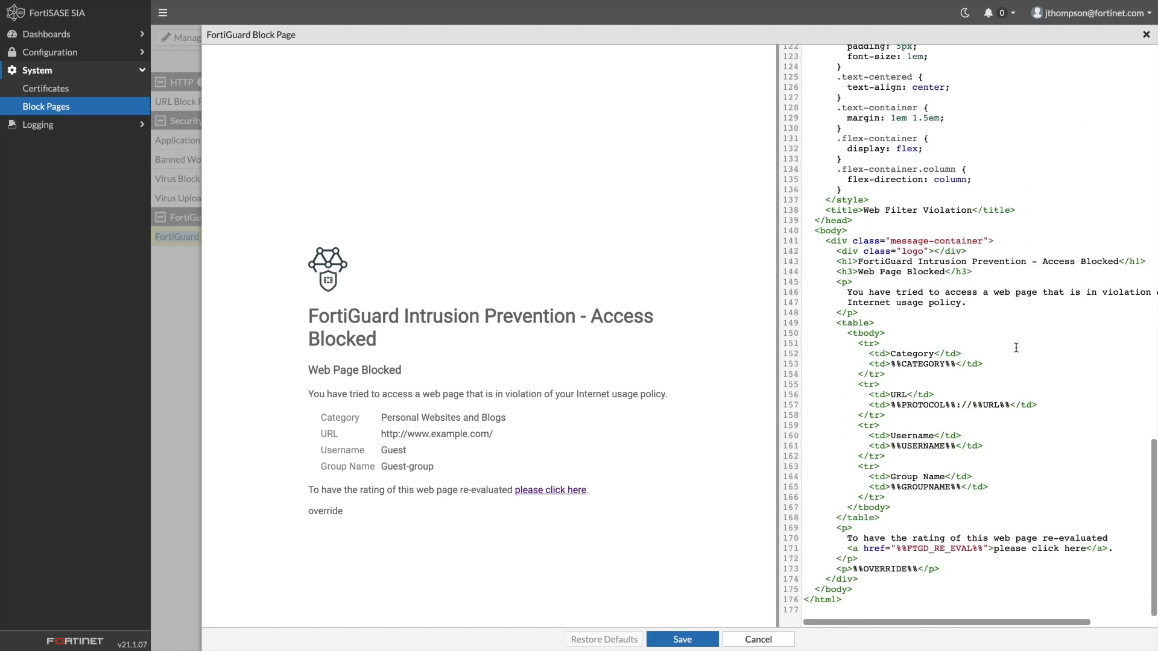
{"action": "left_click_drag", "start_coordinate": [858, 261], "coordinate": [1024, 260]}
{"action": "type", "text": "Customer One"}
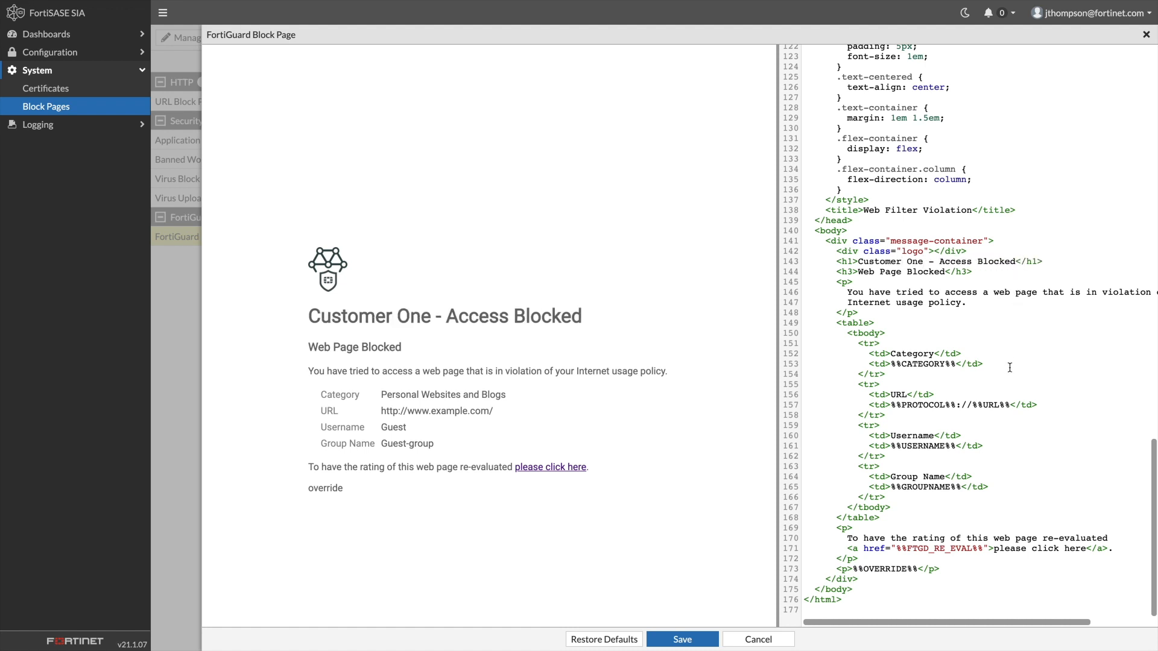
{"action": "left_click", "coordinate": [713, 638]}
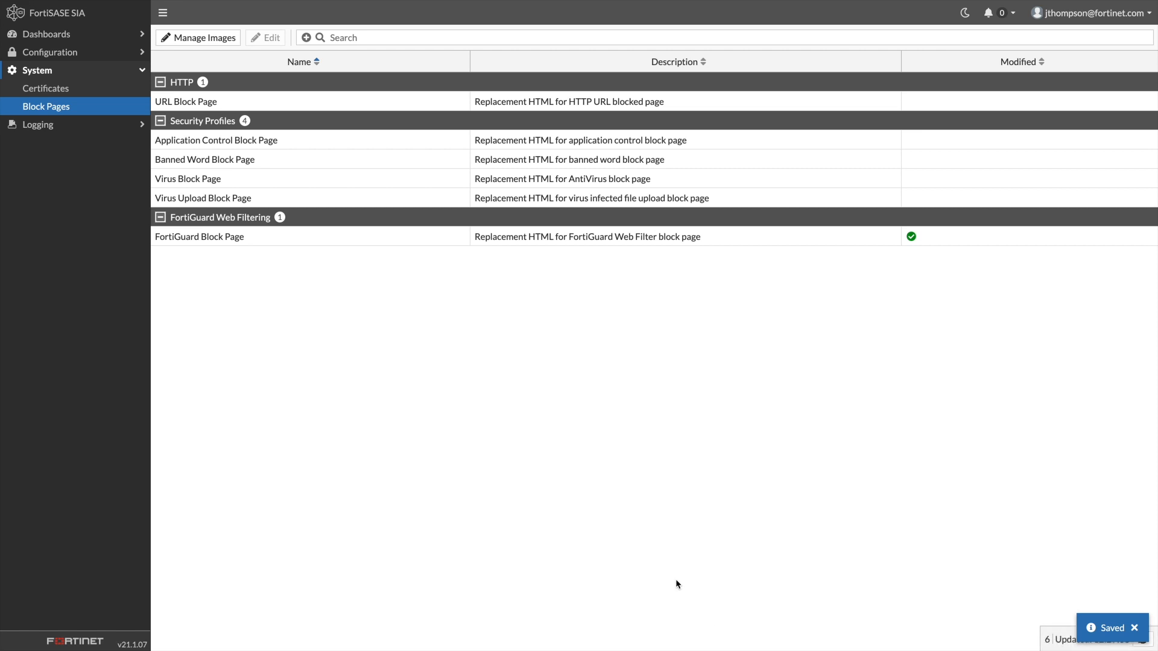
Create an enabled outbound Deny policy named "No Netflix" with Netflix-Web infrastructure as the destination, and place it above Allow-All.
{"action": "left_click", "coordinate": [115, 60]}
{"action": "left_click", "coordinate": [111, 86]}
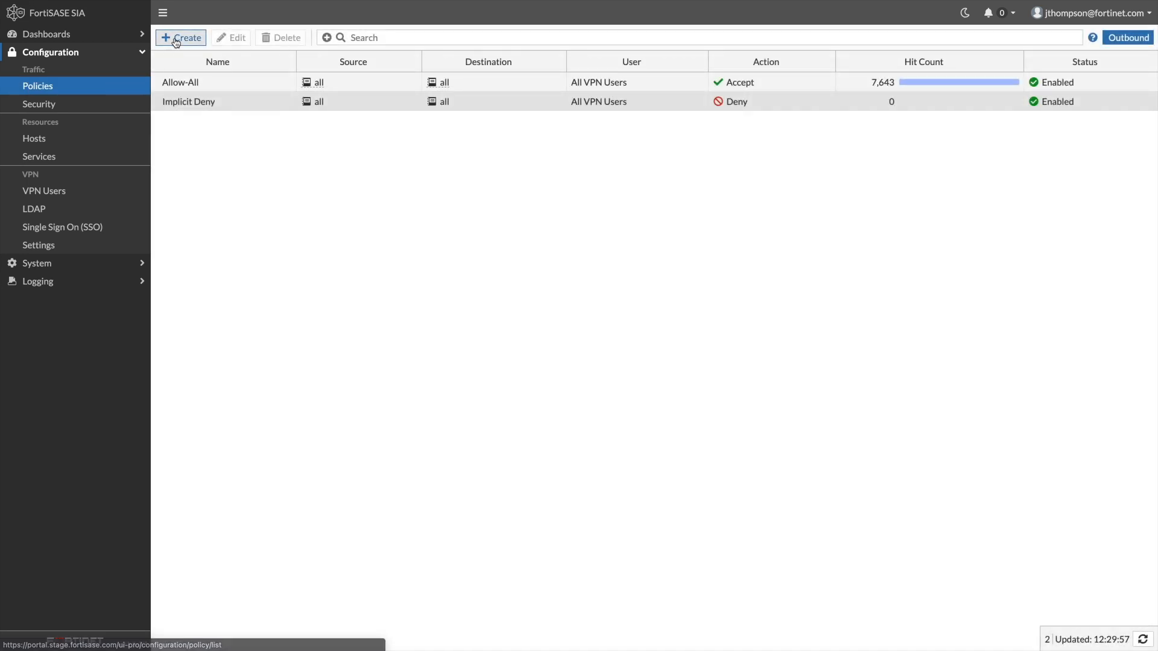
{"action": "left_click", "coordinate": [176, 40]}
{"action": "left_click", "coordinate": [257, 68]}
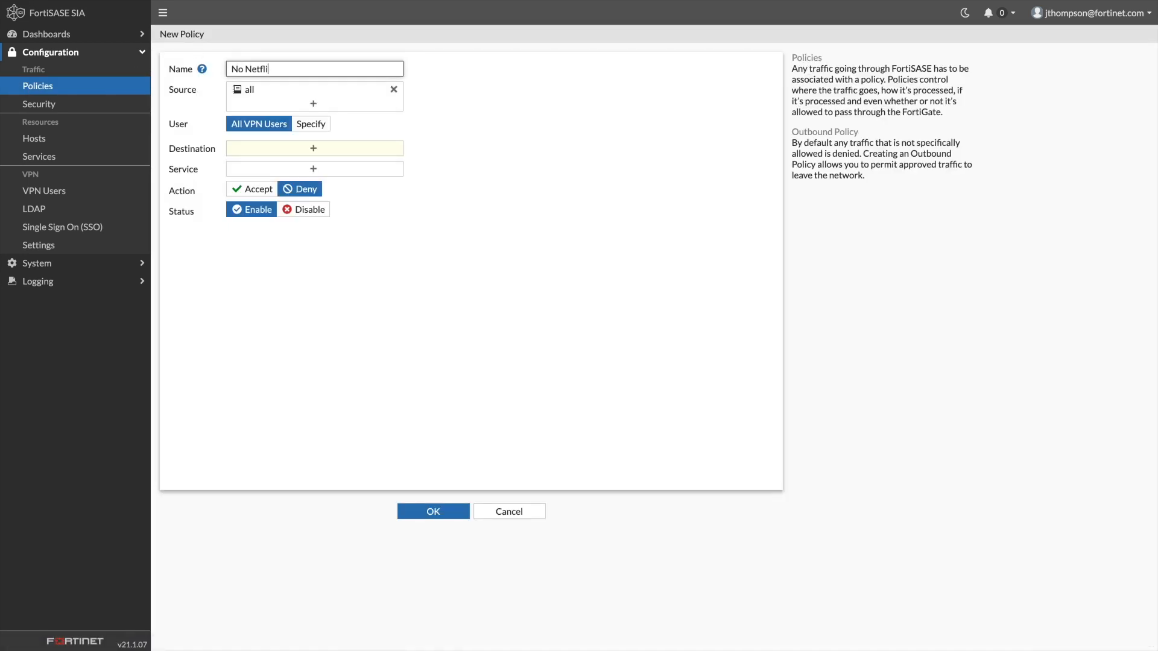
{"action": "left_click", "coordinate": [284, 149]}
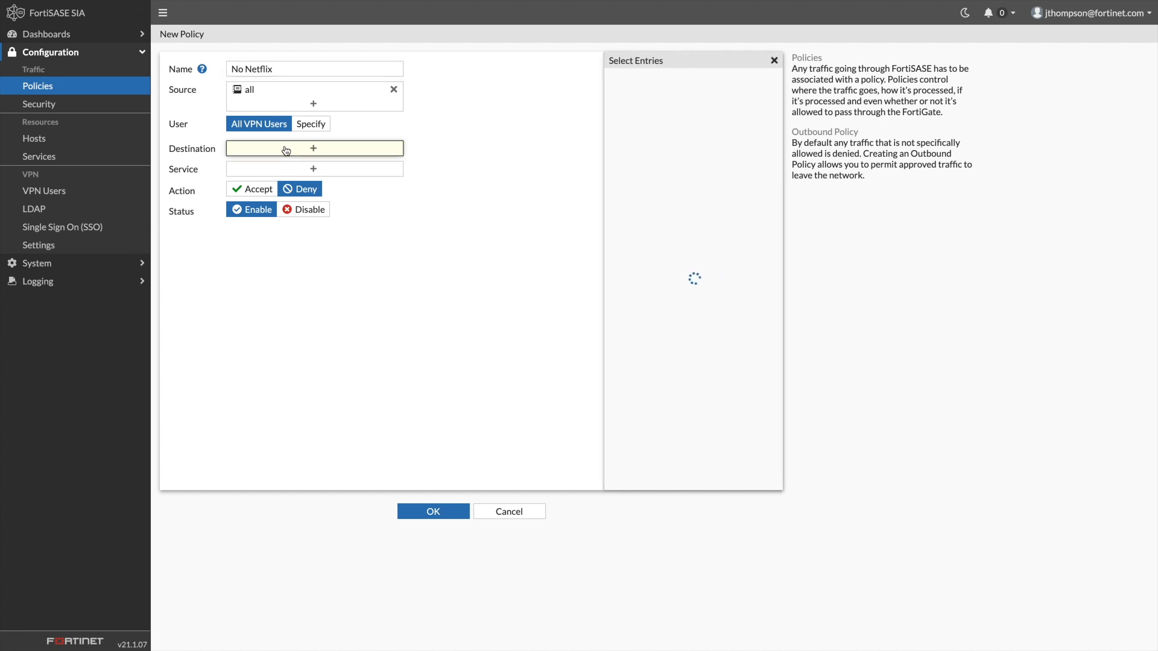
{"action": "left_click", "coordinate": [761, 83]}
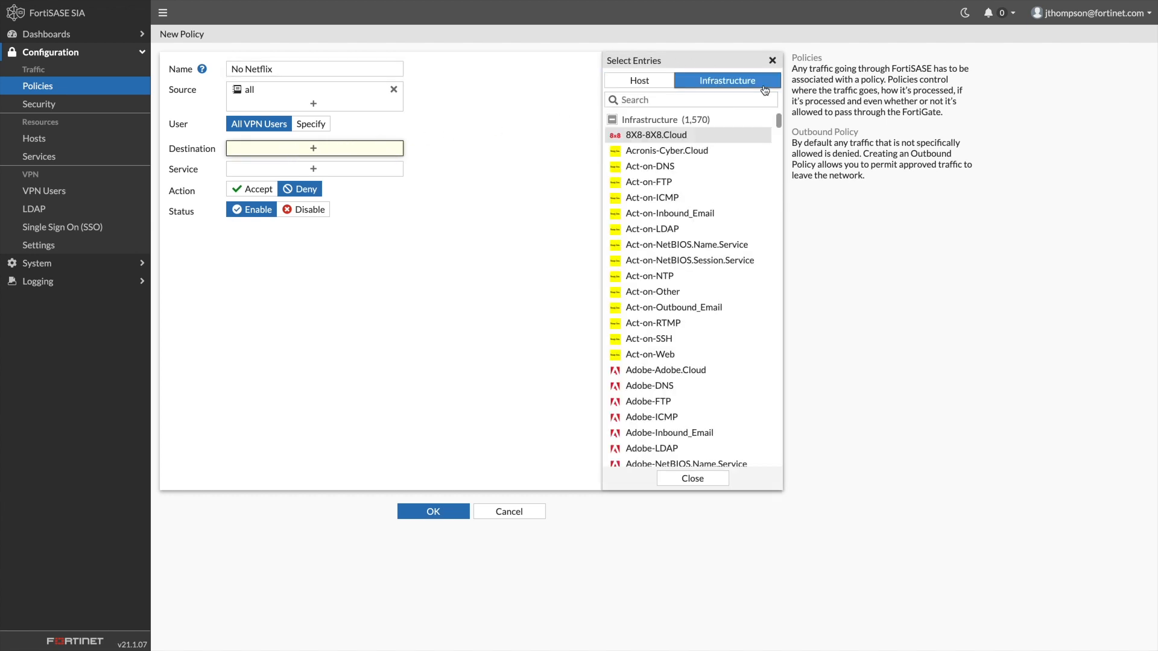
{"action": "left_click", "coordinate": [712, 101]}
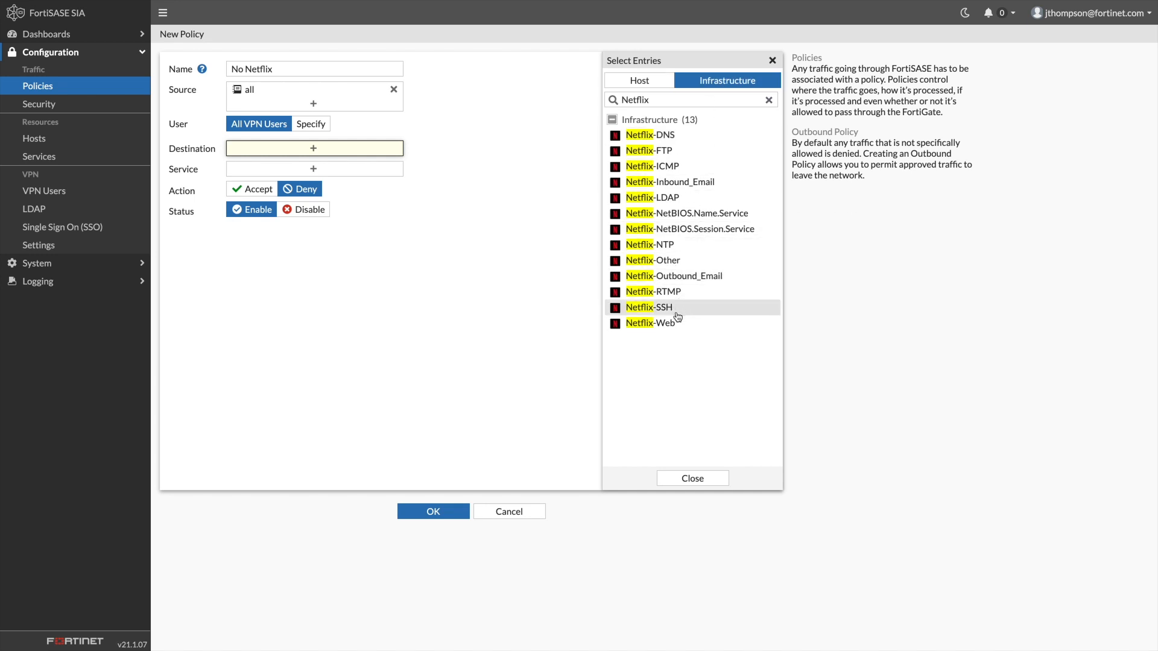
{"action": "left_click", "coordinate": [674, 327]}
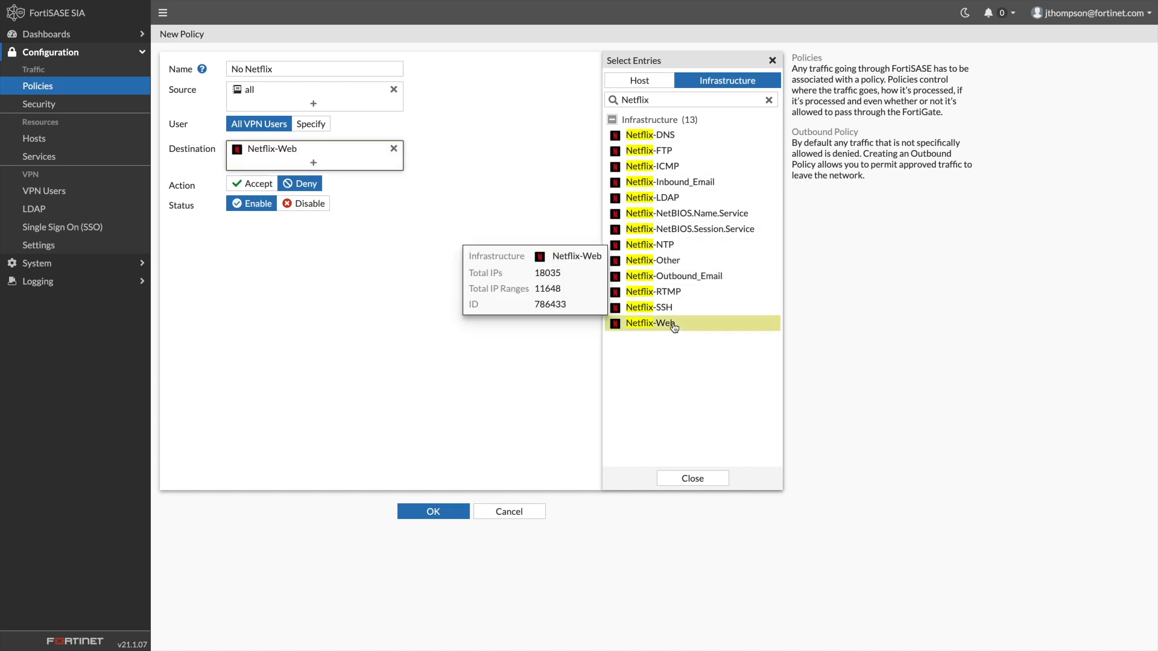
{"action": "left_click", "coordinate": [693, 478]}
{"action": "left_click", "coordinate": [432, 511]}
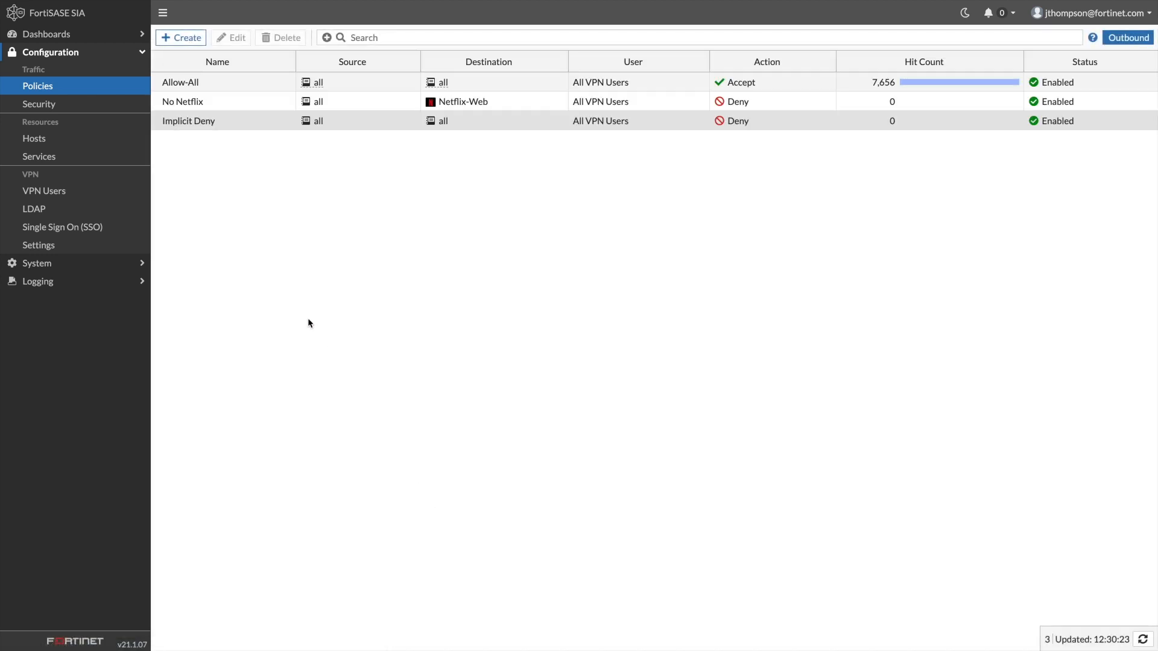
{"action": "left_click_drag", "start_coordinate": [181, 100], "coordinate": [180, 83]}
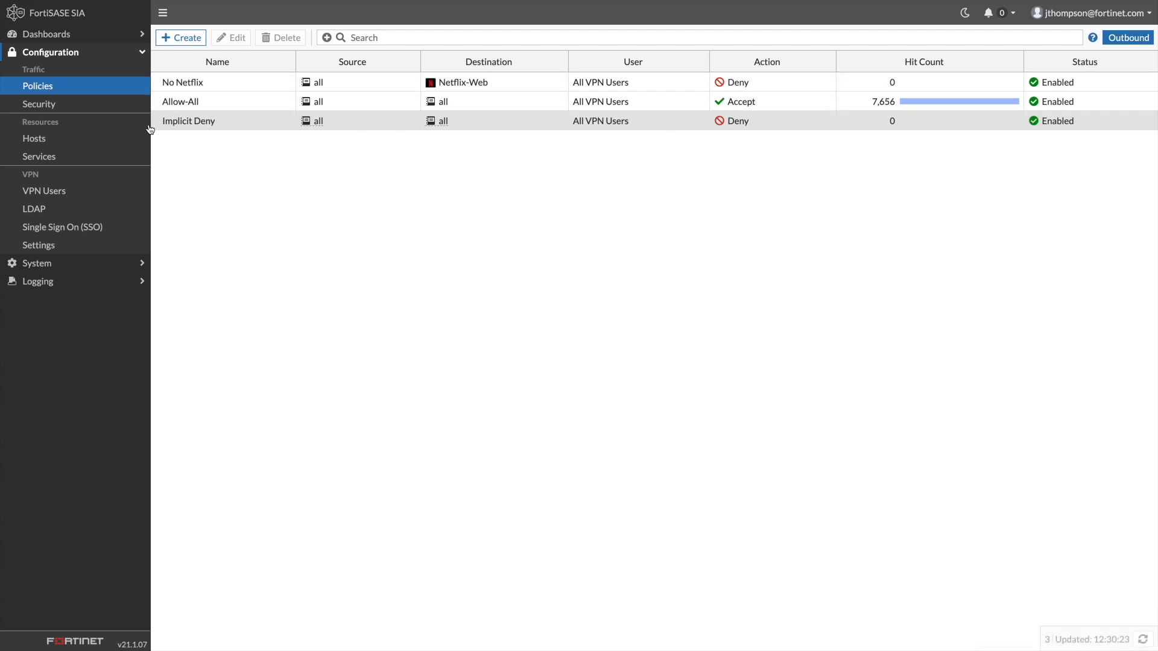
Add the Projects Server host to the VPN trusted destinations and save the settings.
{"action": "left_click", "coordinate": [60, 252]}
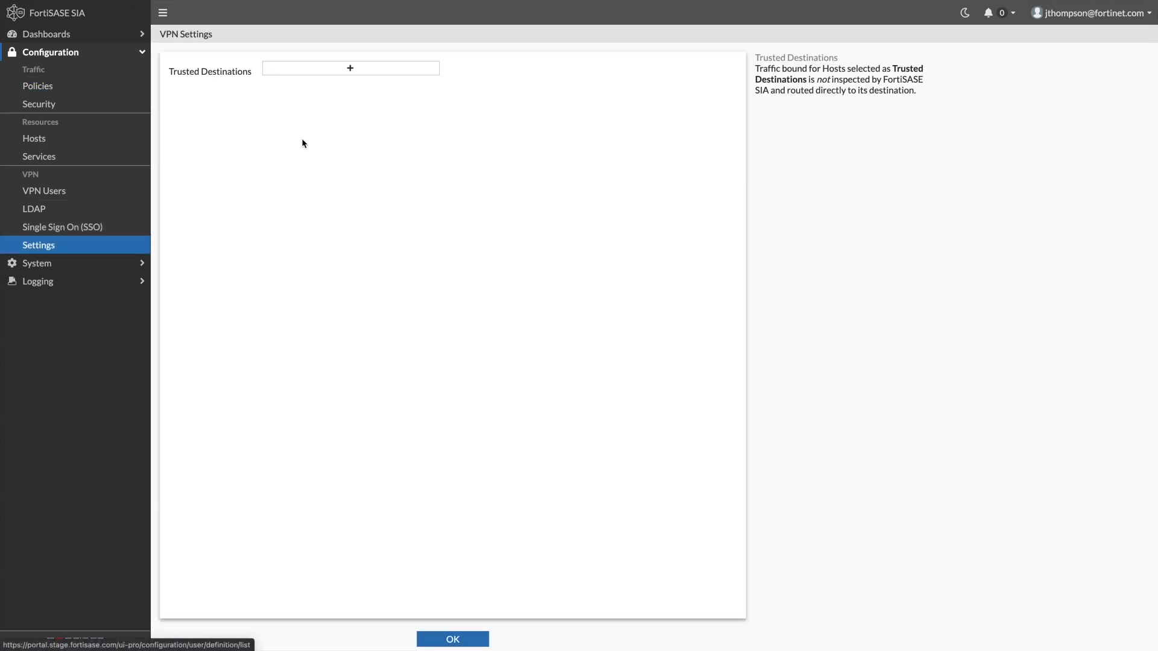
{"action": "left_click", "coordinate": [376, 75]}
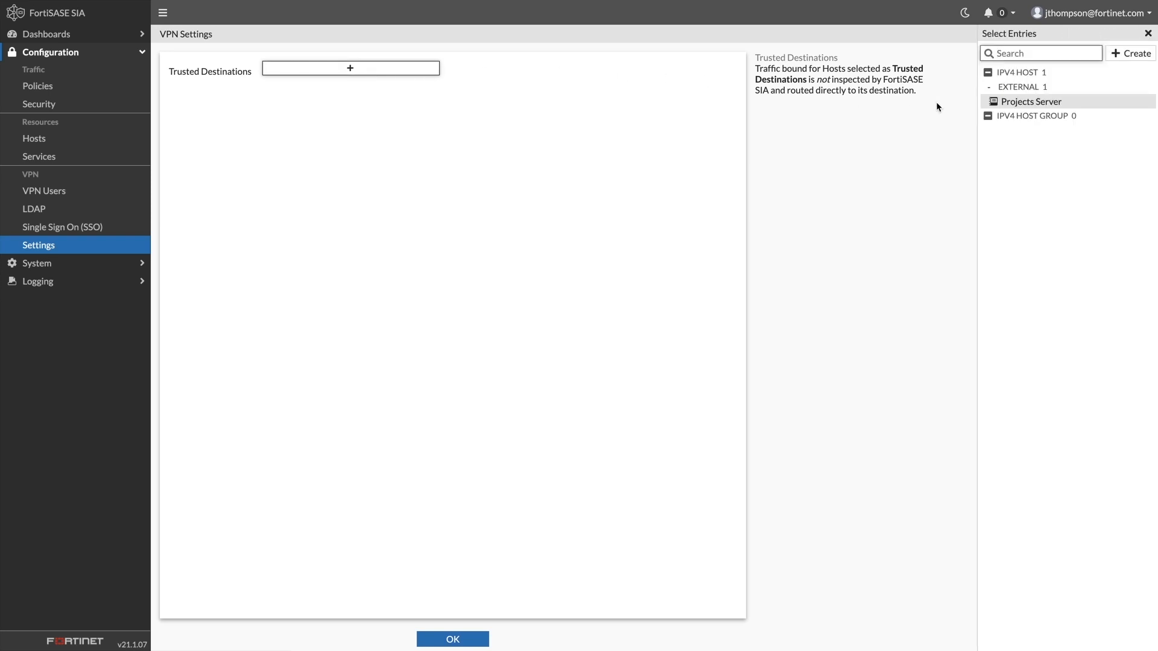
{"action": "left_click", "coordinate": [1027, 108]}
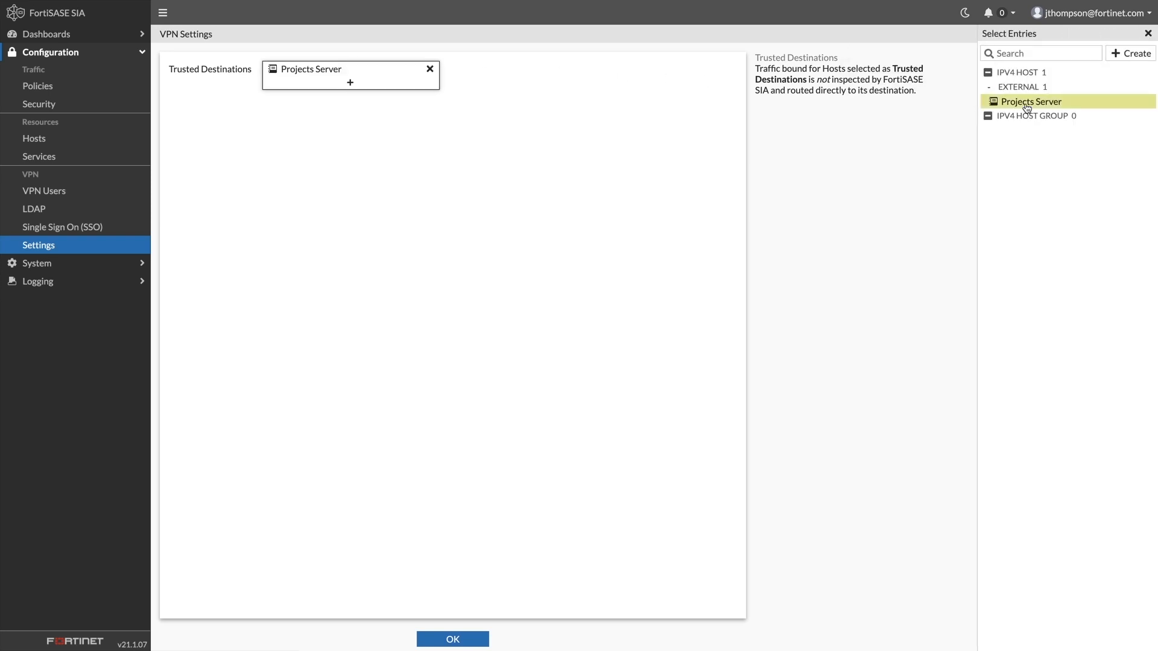
{"action": "left_click", "coordinate": [641, 135]}
{"action": "left_click", "coordinate": [439, 638]}
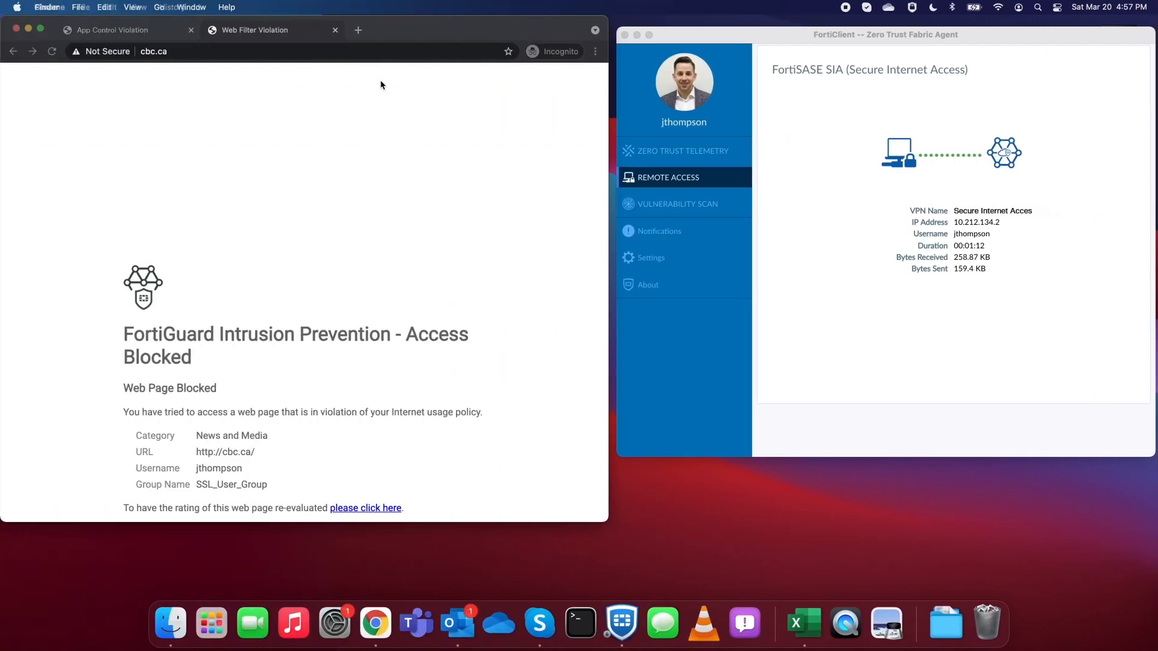
{"action": "left_click", "coordinate": [358, 30]}
{"action": "type", "text": "www."}
{"action": "key", "text": "Return"}
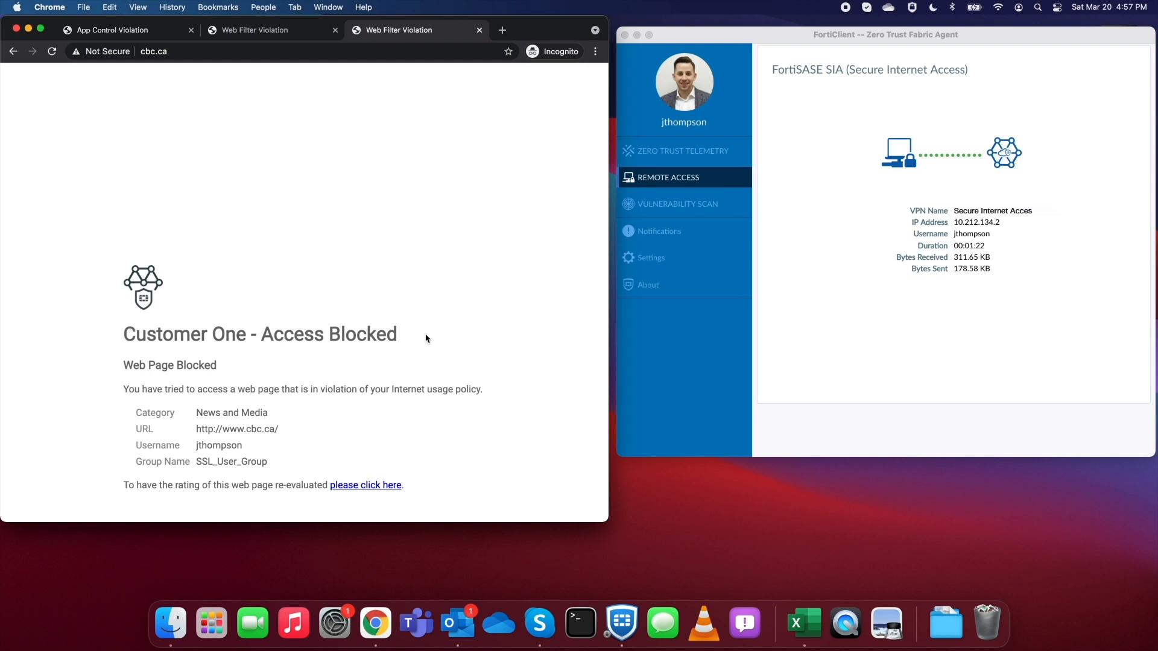
Try to load the Netflix website in another new tab to test the No Netflix policy.
{"action": "key", "text": "super+t"}
{"action": "type", "text": "wwww.netflix.com"}
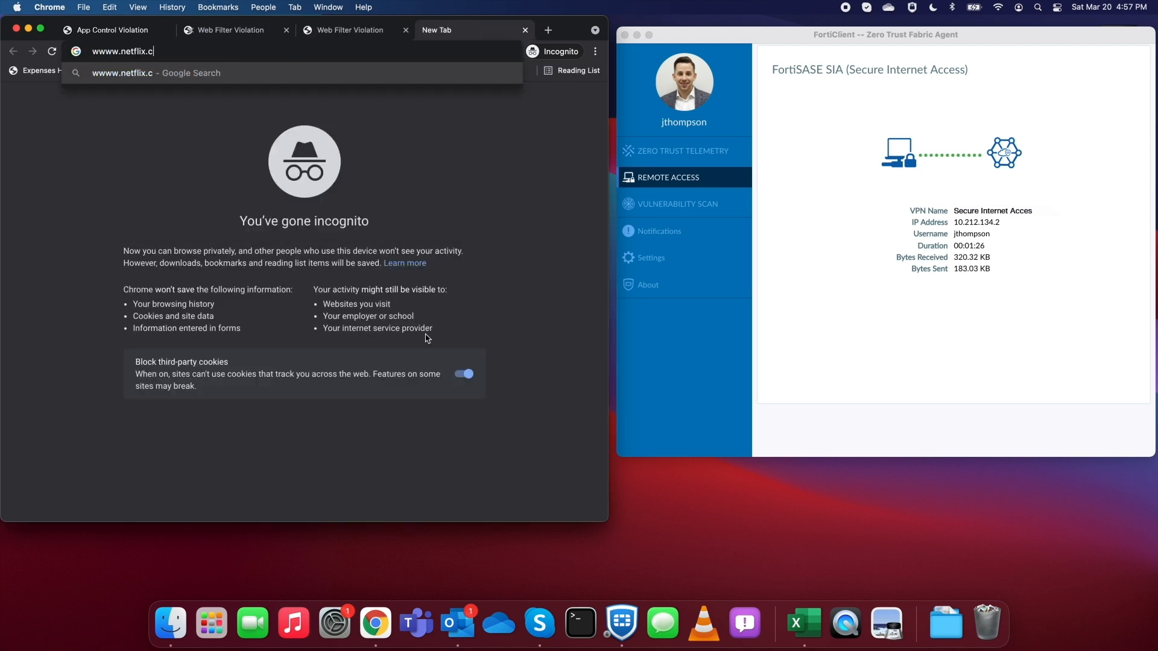
{"action": "key", "text": "Return"}
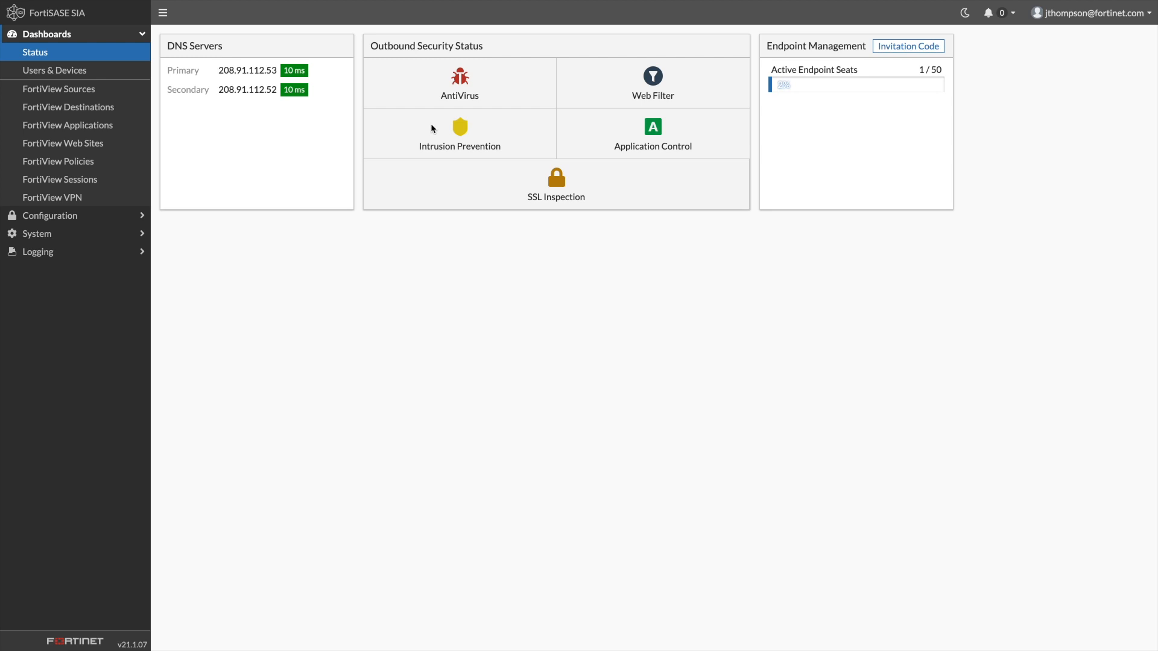
Switch back to the FortiSASE portal and check the hit count of the No Netflix policy.
{"action": "left_click", "coordinate": [88, 216]}
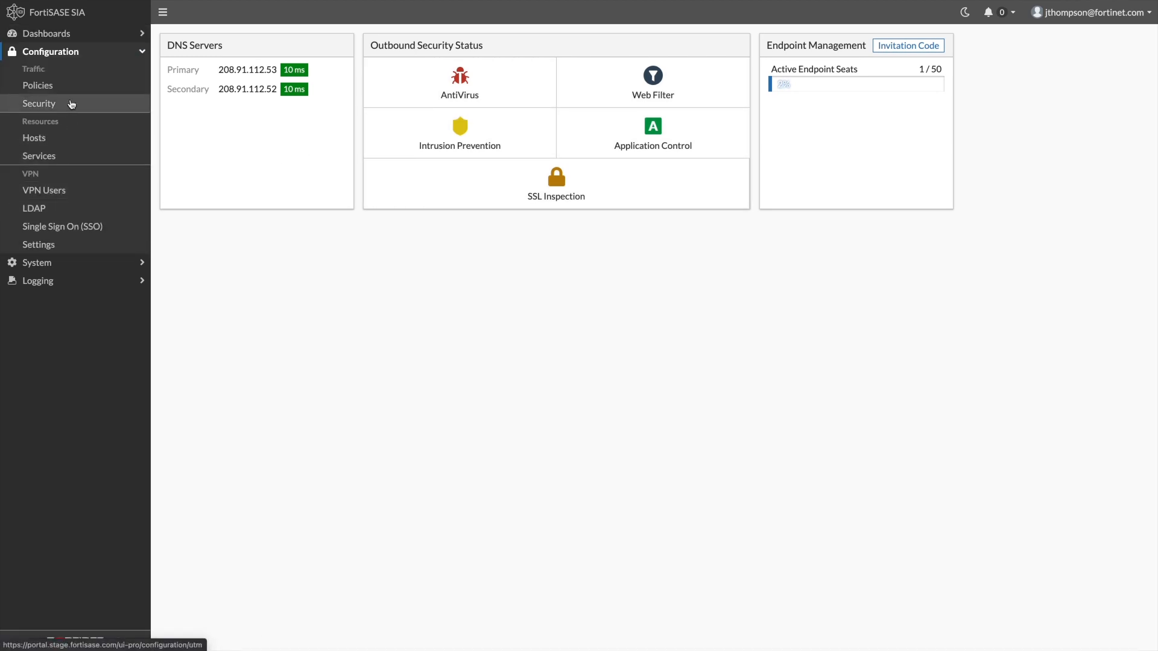
{"action": "left_click", "coordinate": [68, 90]}
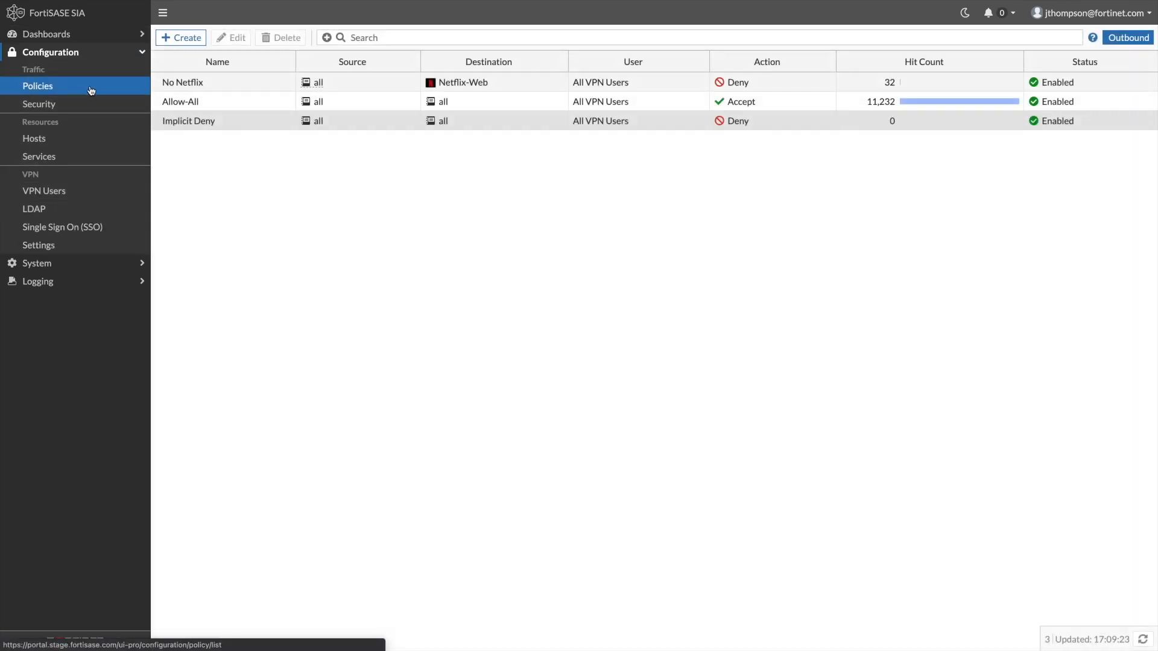
{"action": "left_click", "coordinate": [876, 82]}
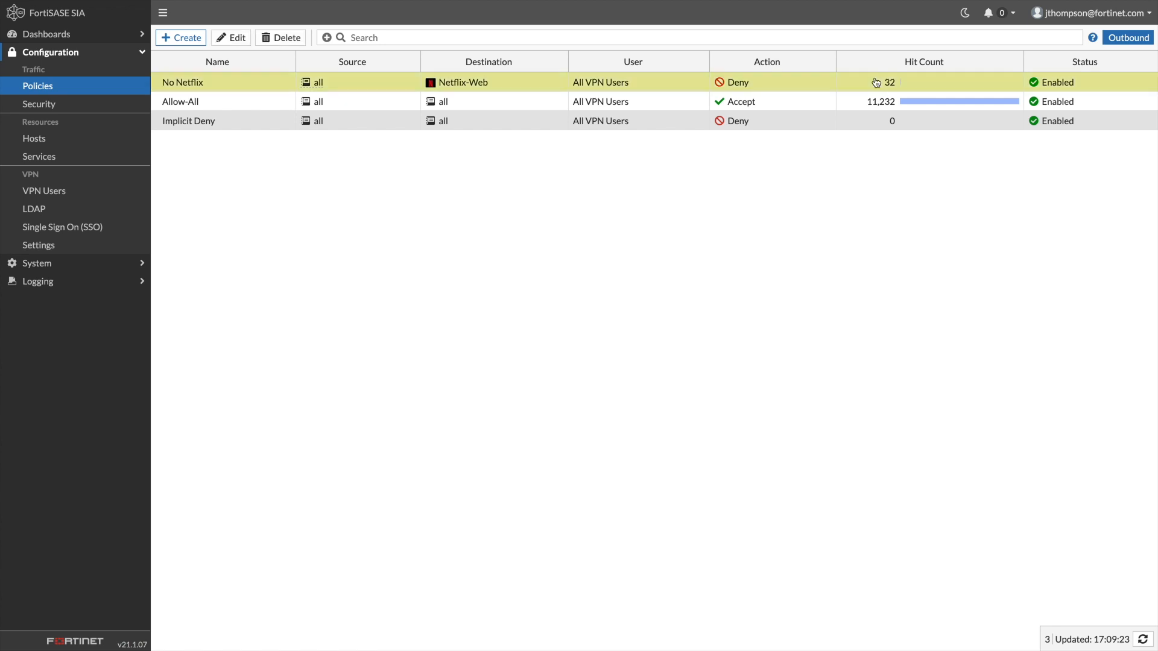
Open the traffic logs, filter the application name to entries containing netflix, and examine the denied and accepted sessions.
{"action": "left_click", "coordinate": [94, 281]}
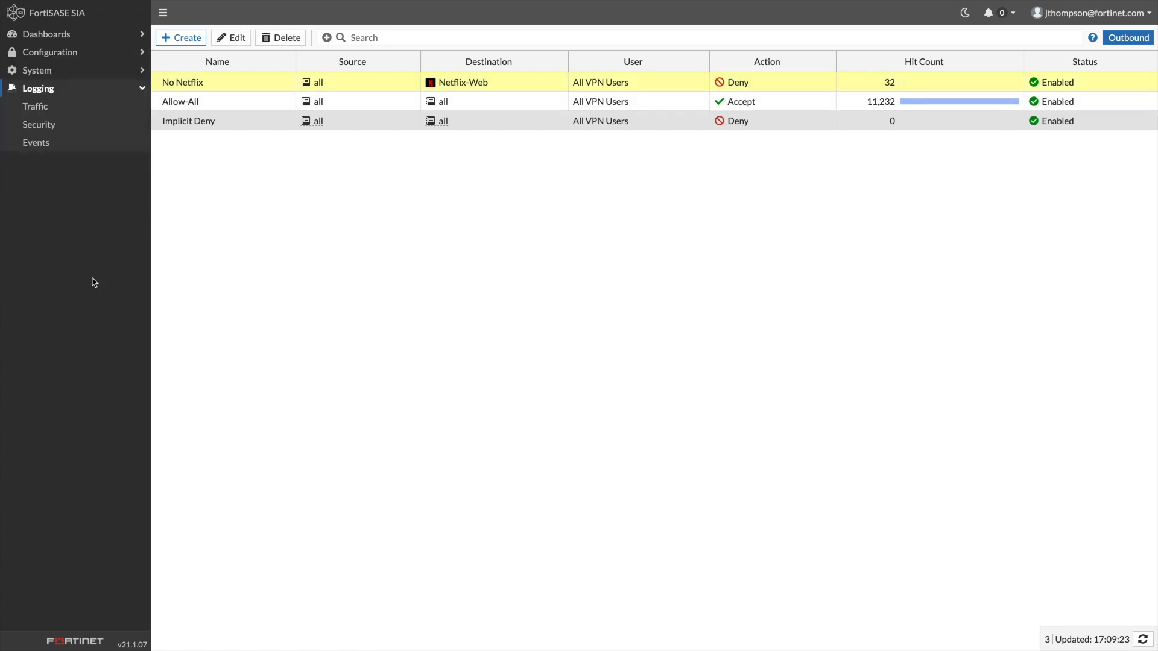
{"action": "left_click", "coordinate": [75, 106]}
{"action": "left_click", "coordinate": [215, 77]}
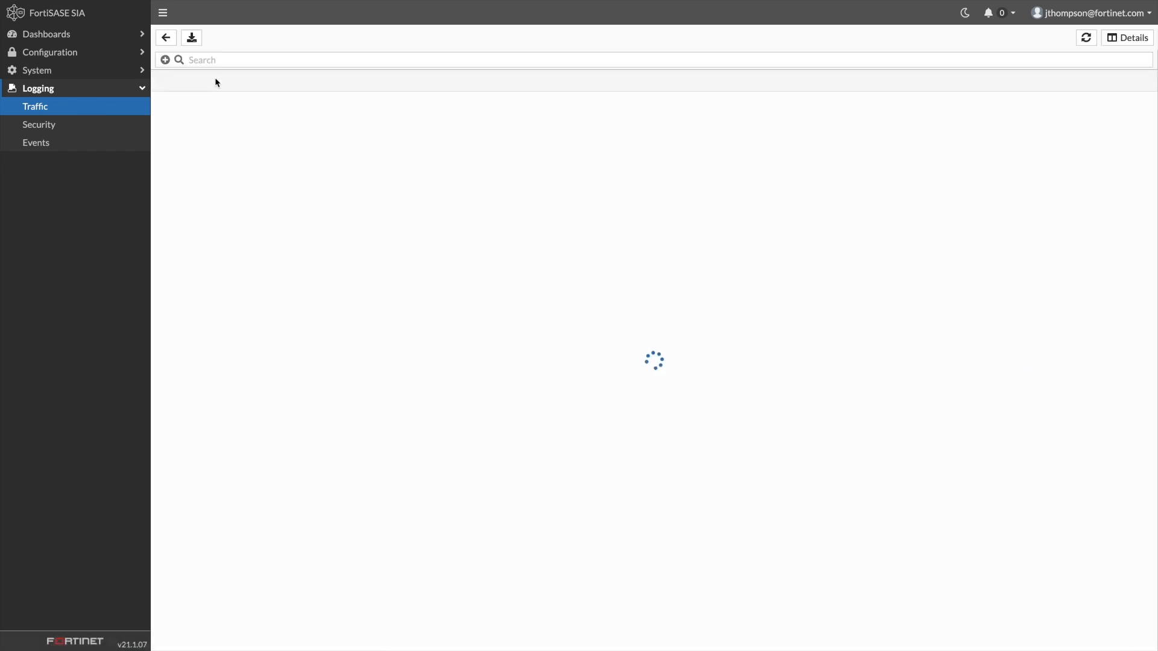
{"action": "left_click", "coordinate": [620, 81]}
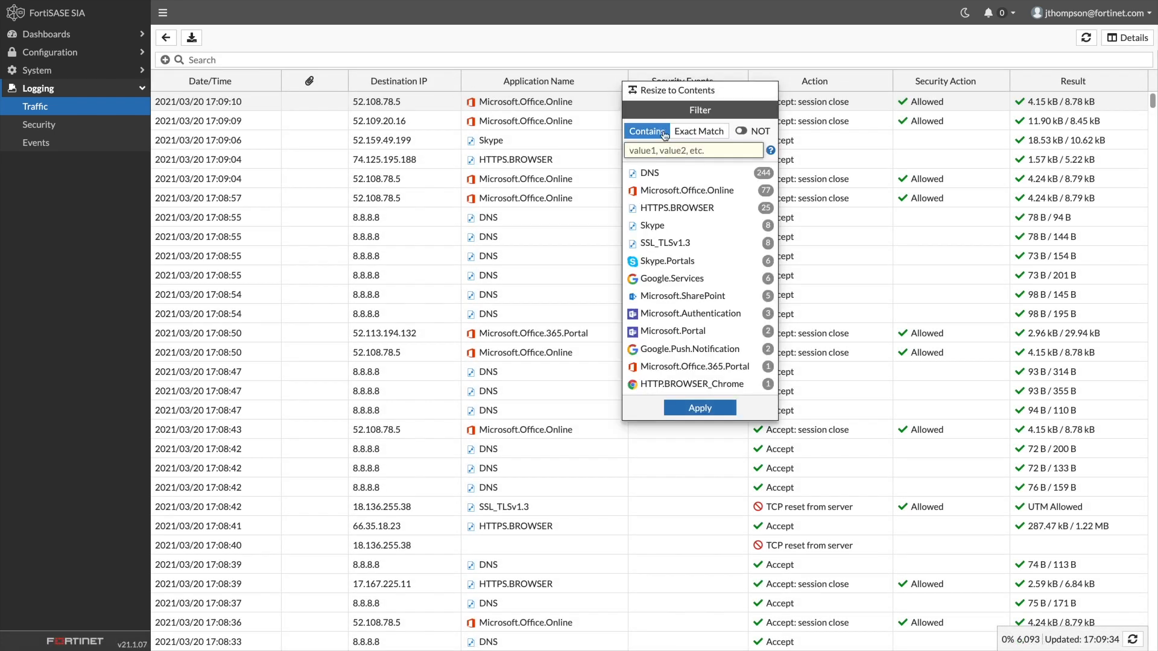
{"action": "type", "text": "Netflix"}
{"action": "key", "text": "Return"}
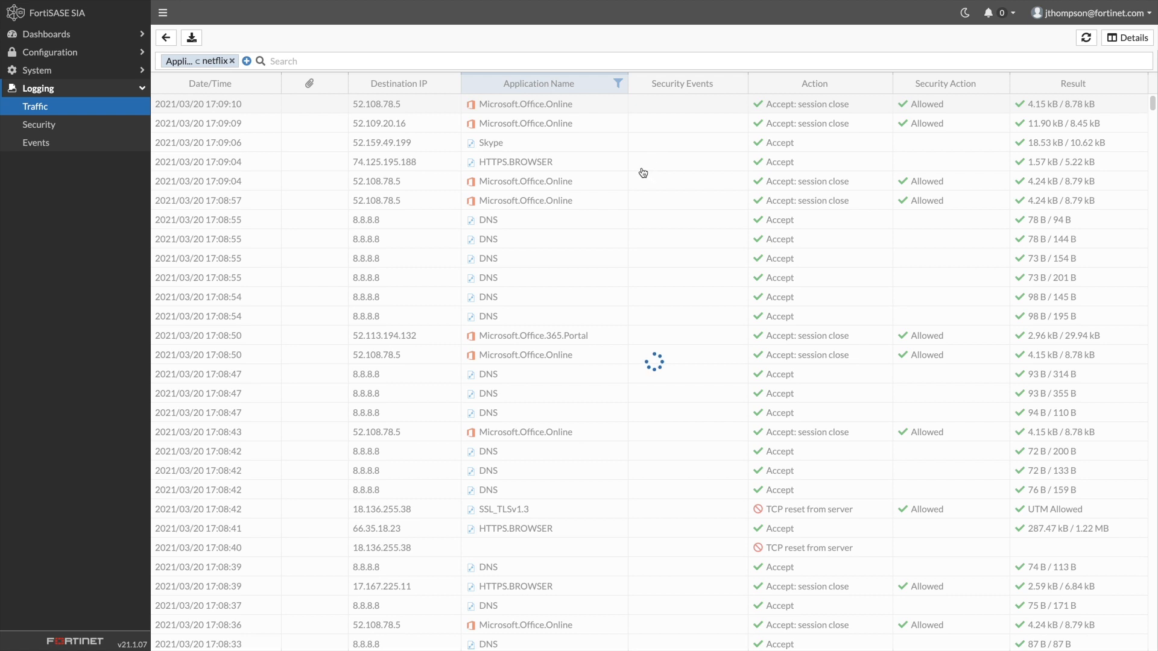
{"action": "scroll", "coordinate": [642, 173], "scroll_direction": "down", "scroll_amount": 3}
{"action": "left_click", "coordinate": [555, 411]}
{"action": "left_click", "coordinate": [553, 431]}
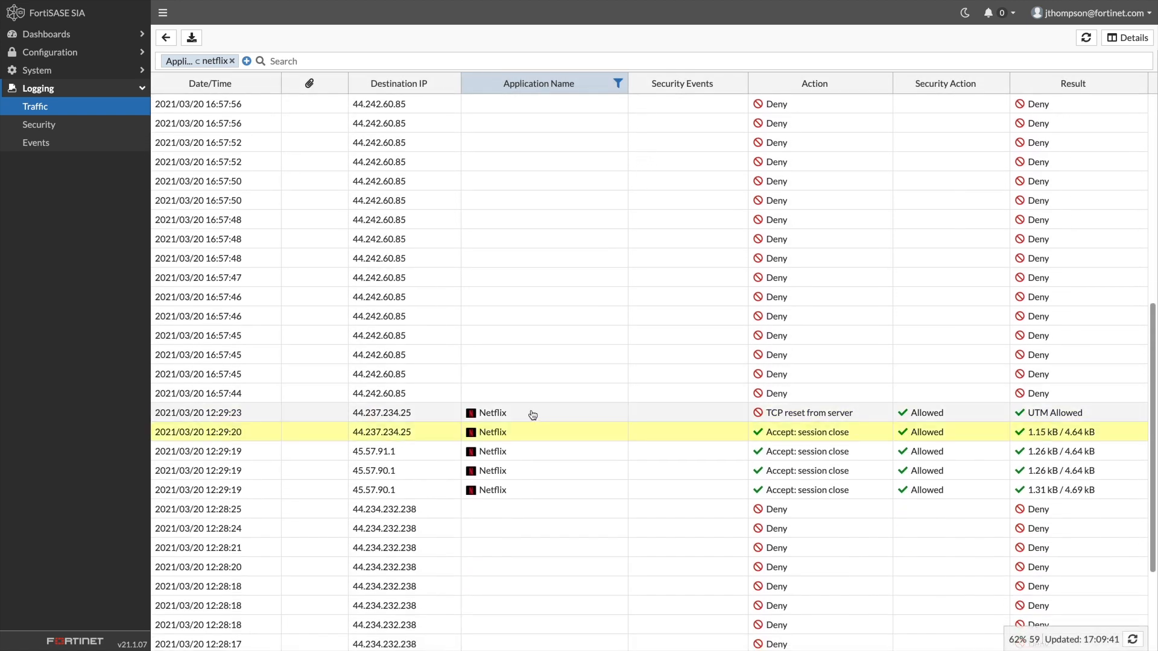
Drill down into the listed user in FortiView Sources and view that user's destinations and applications.
{"action": "left_click", "coordinate": [106, 37]}
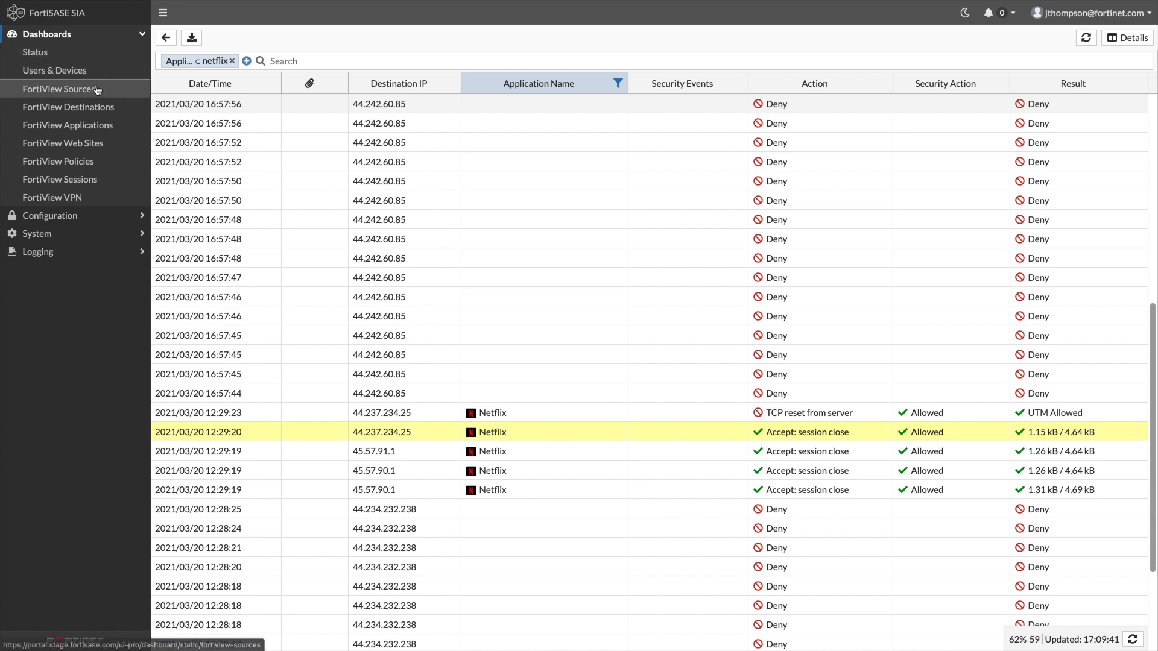
{"action": "left_click", "coordinate": [104, 89]}
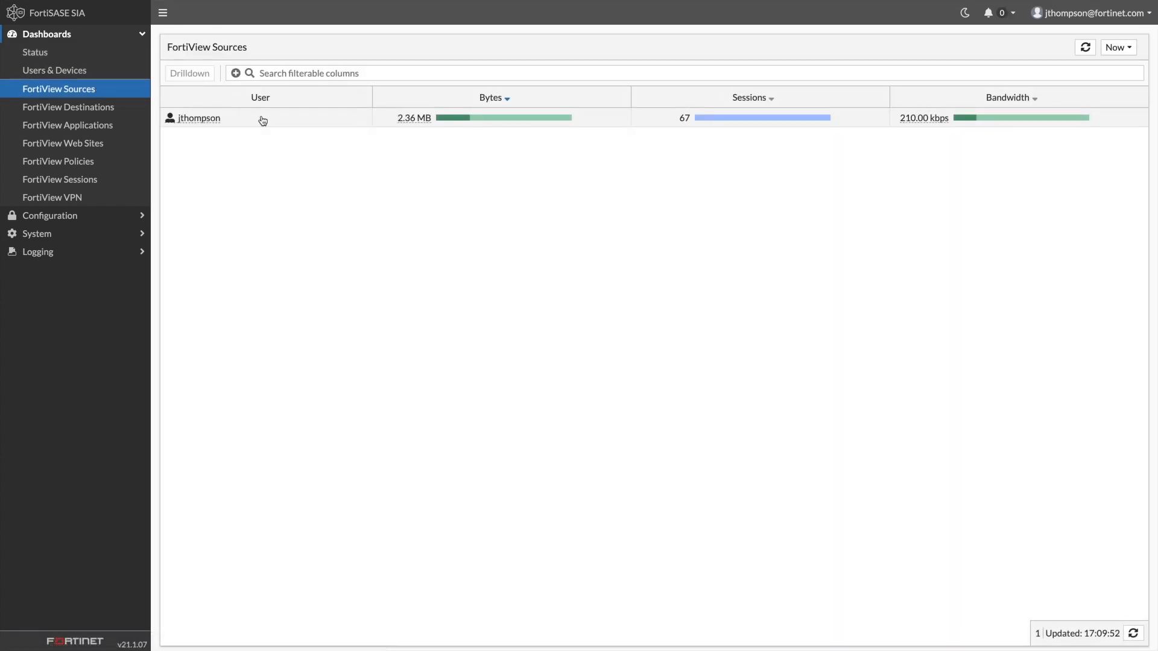
{"action": "double_click", "coordinate": [262, 120]}
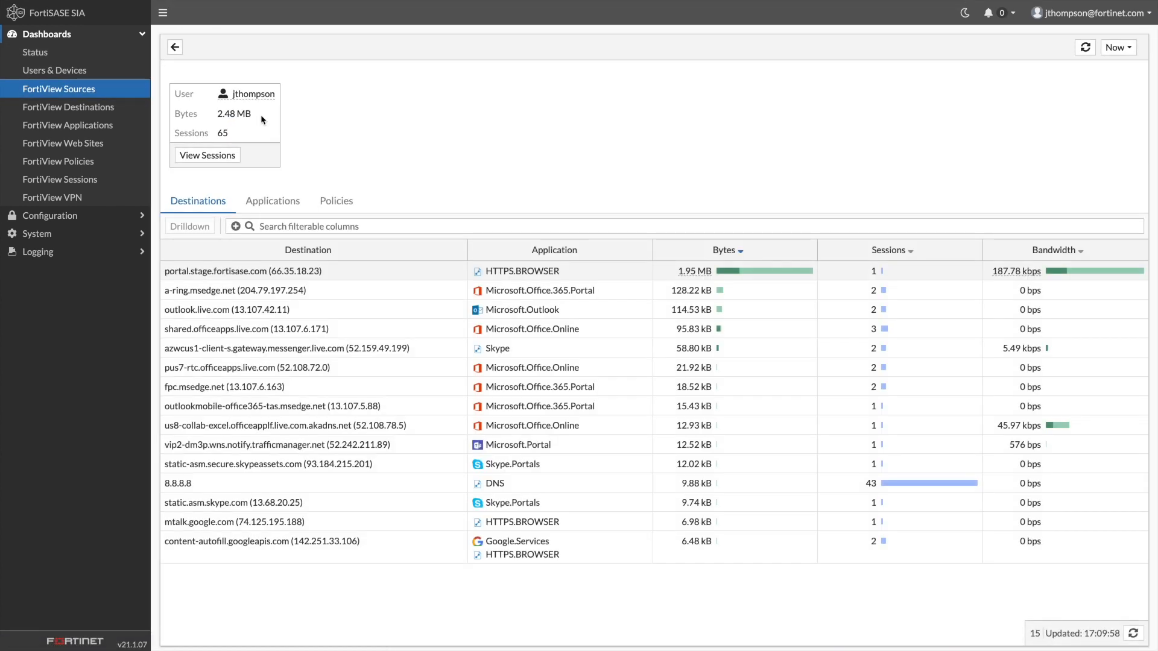
{"action": "left_click", "coordinate": [259, 206]}
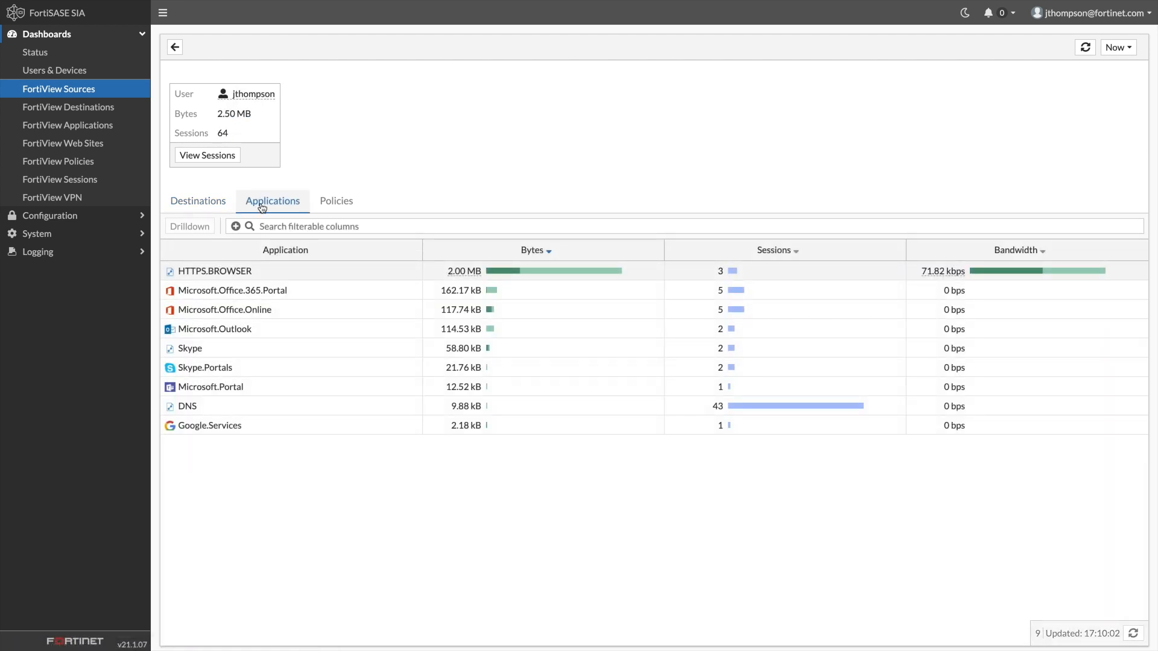
Set the user's drilldown time range to 1 Day and examine the destinations by traffic volume.
{"action": "left_click", "coordinate": [1117, 51]}
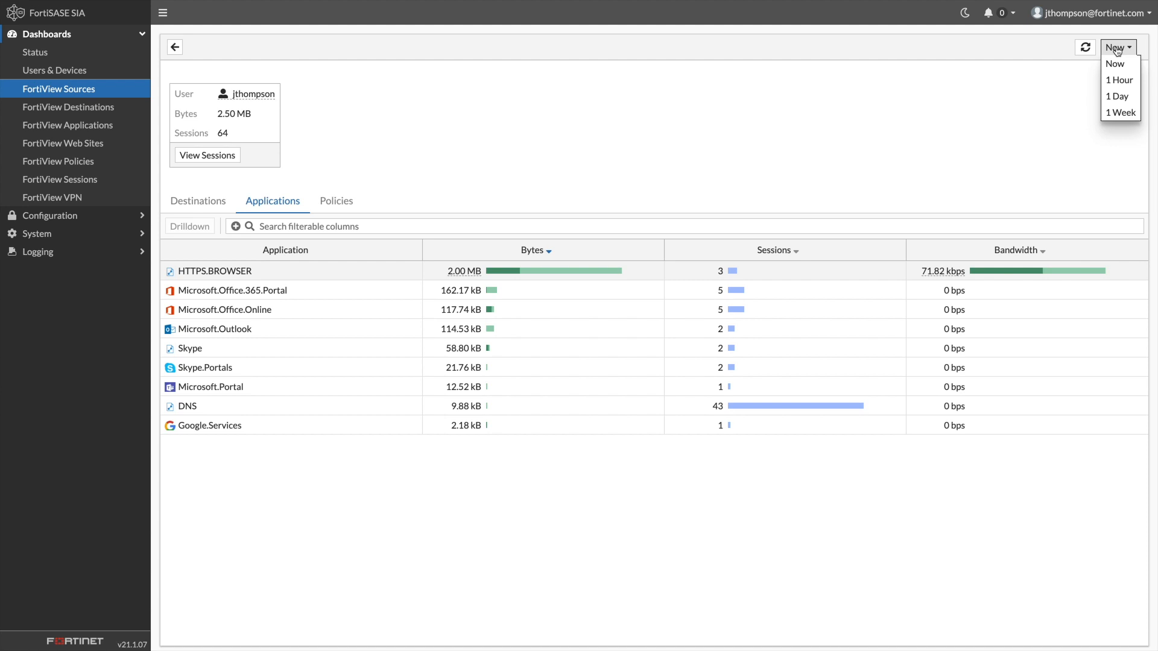
{"action": "left_click", "coordinate": [1118, 97]}
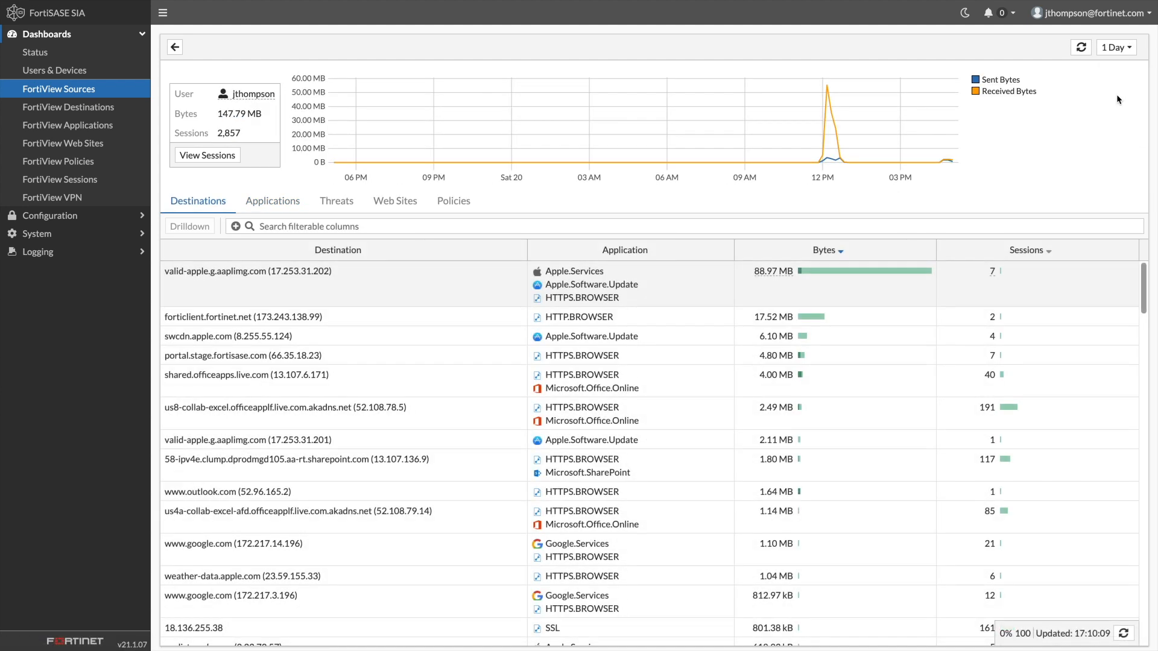
{"action": "scroll", "coordinate": [893, 294], "scroll_direction": "down", "scroll_amount": 5}
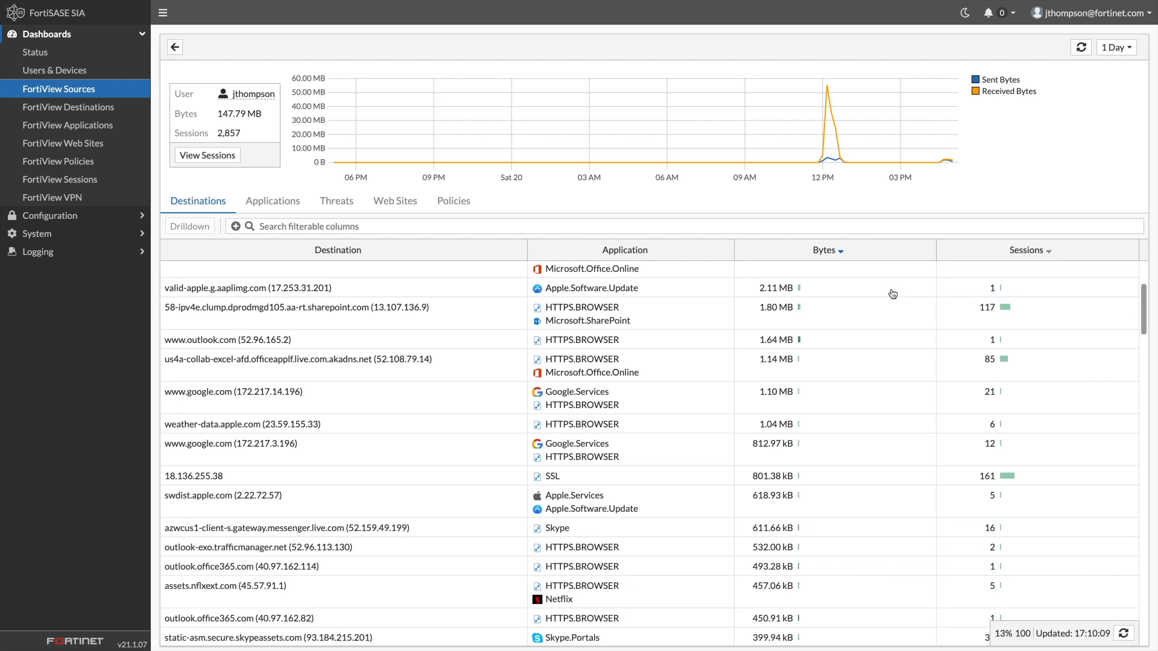
Narrow the FortiView Web Sites chart to 04:35–05 PM, review the visited domains, and return to the Status dashboard.
{"action": "left_click", "coordinate": [77, 142]}
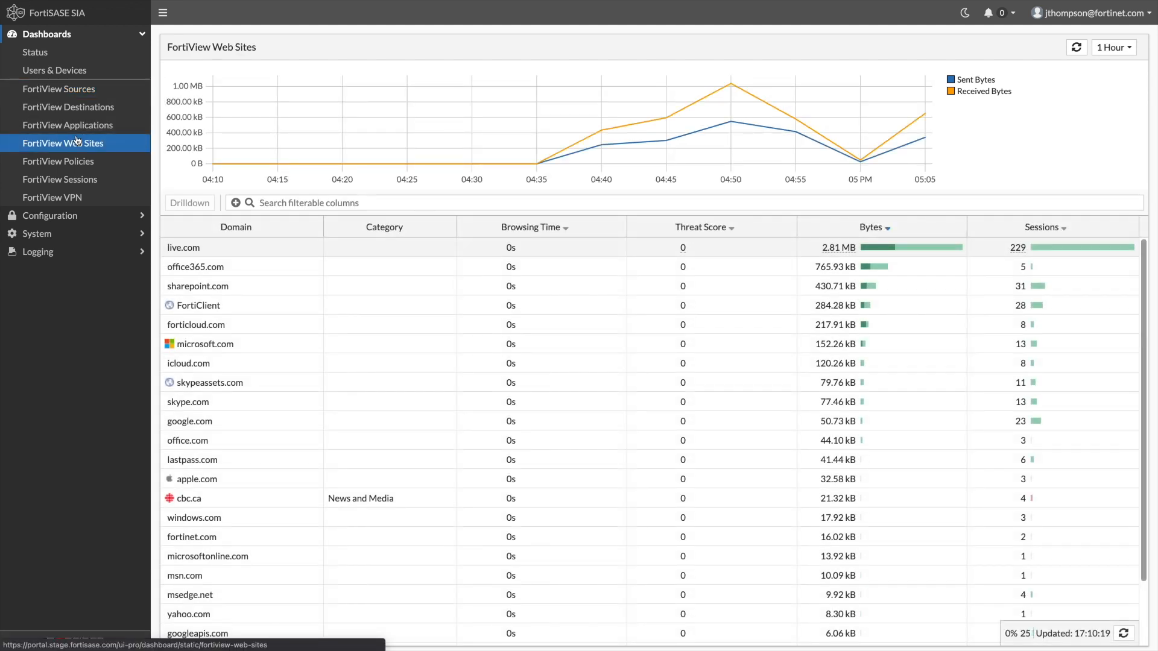
{"action": "left_click_drag", "start_coordinate": [535, 128], "coordinate": [921, 131]}
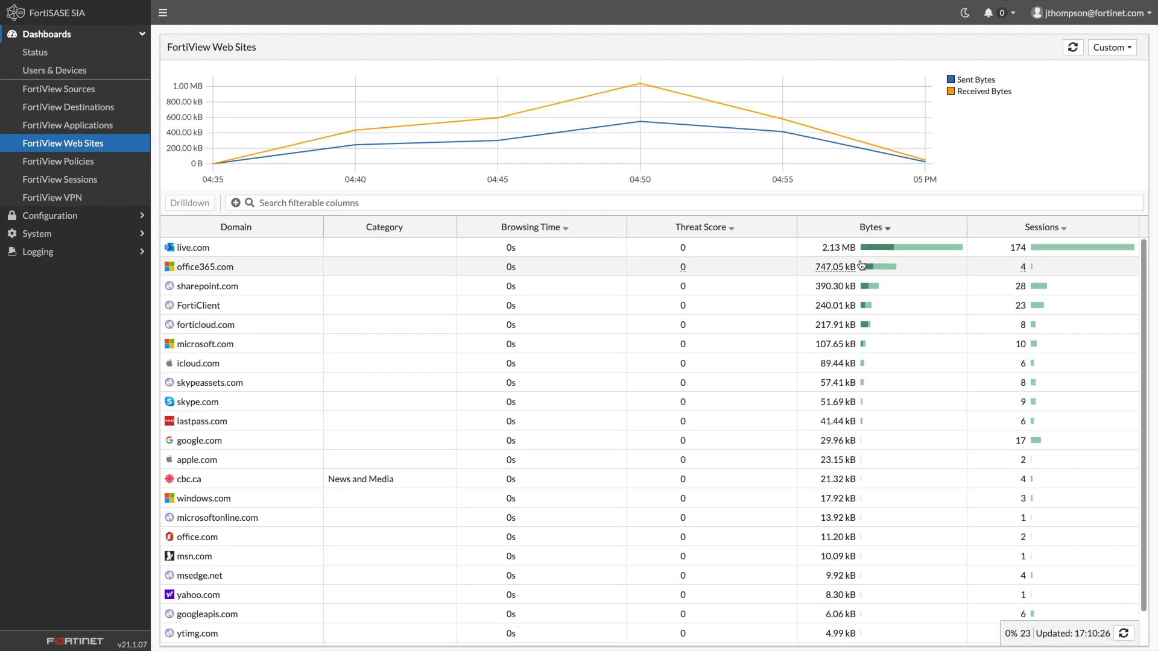
{"action": "scroll", "coordinate": [861, 265], "scroll_direction": "down", "scroll_amount": 1}
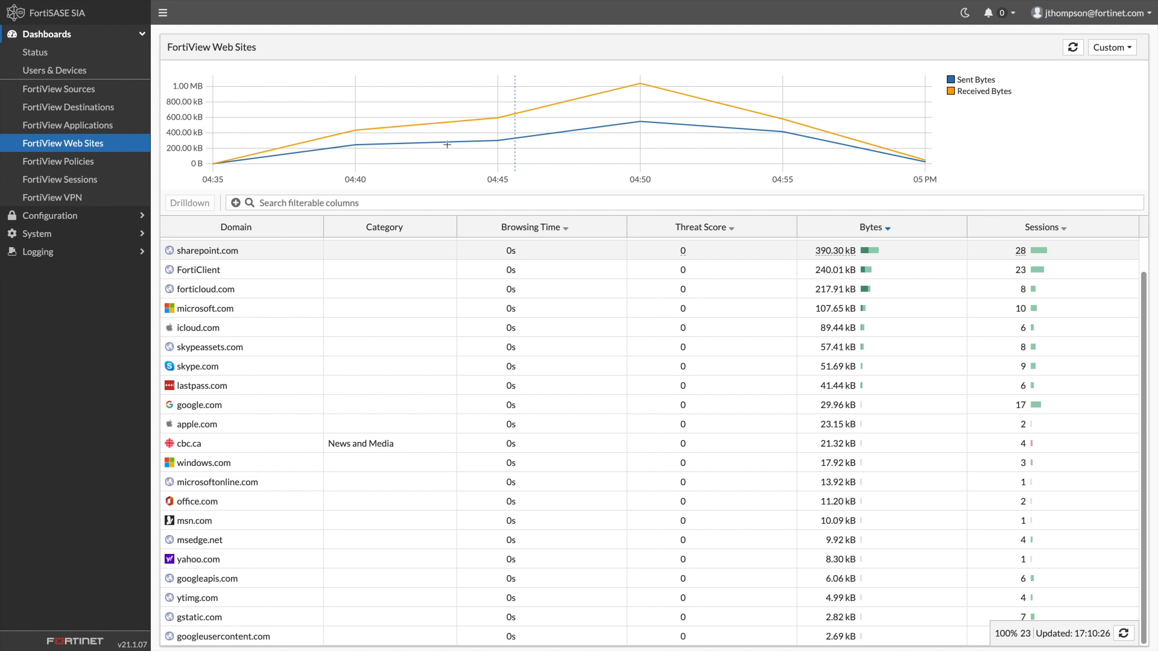
{"action": "left_click", "coordinate": [98, 52]}
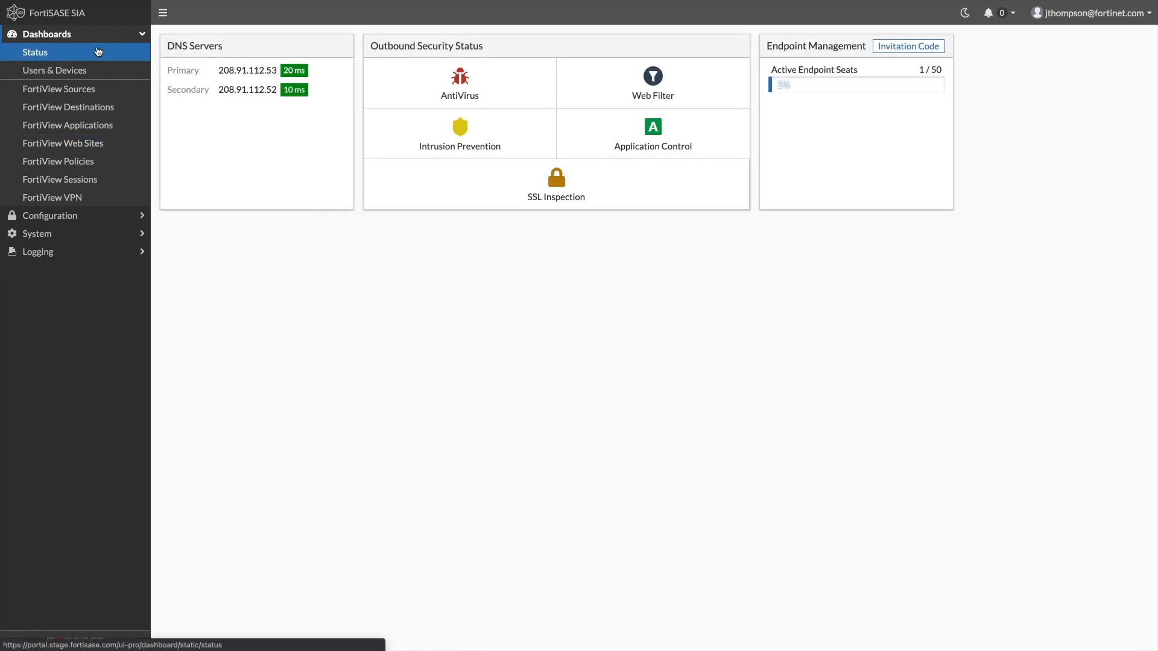